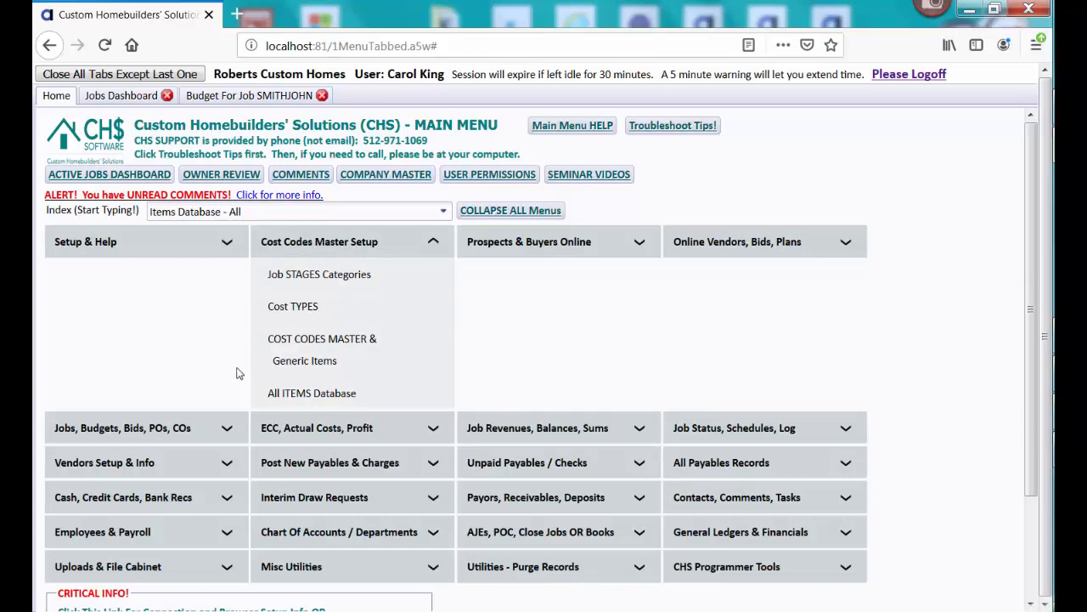
# Open the database of all items and browse to the generic H job items under cost code 1010-Building Permits.
pyautogui.click(326, 396)
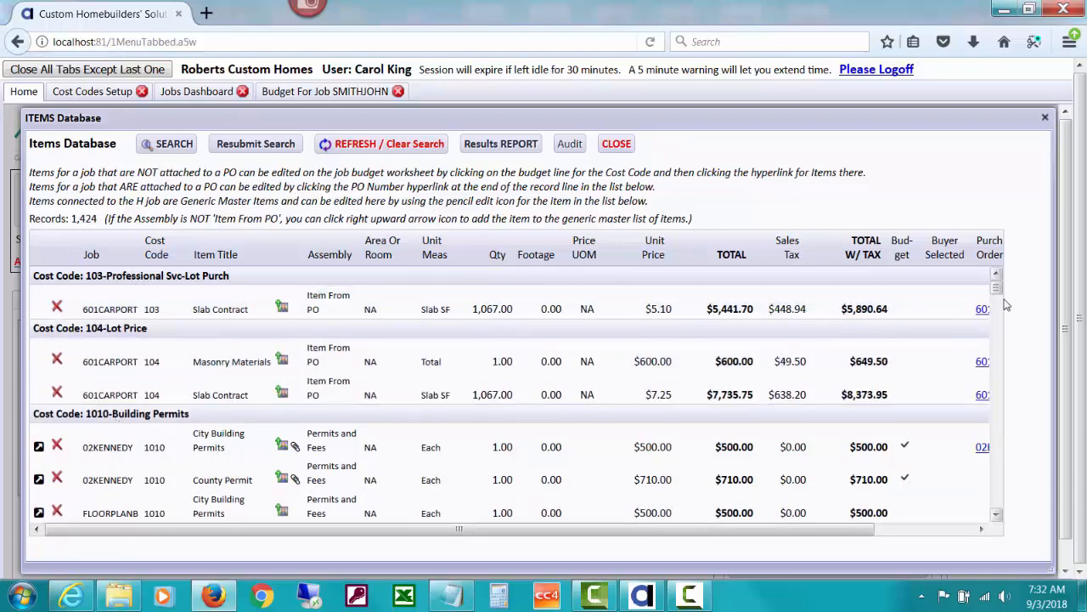
pyautogui.moveTo(998, 290); pyautogui.dragTo(1000, 298)
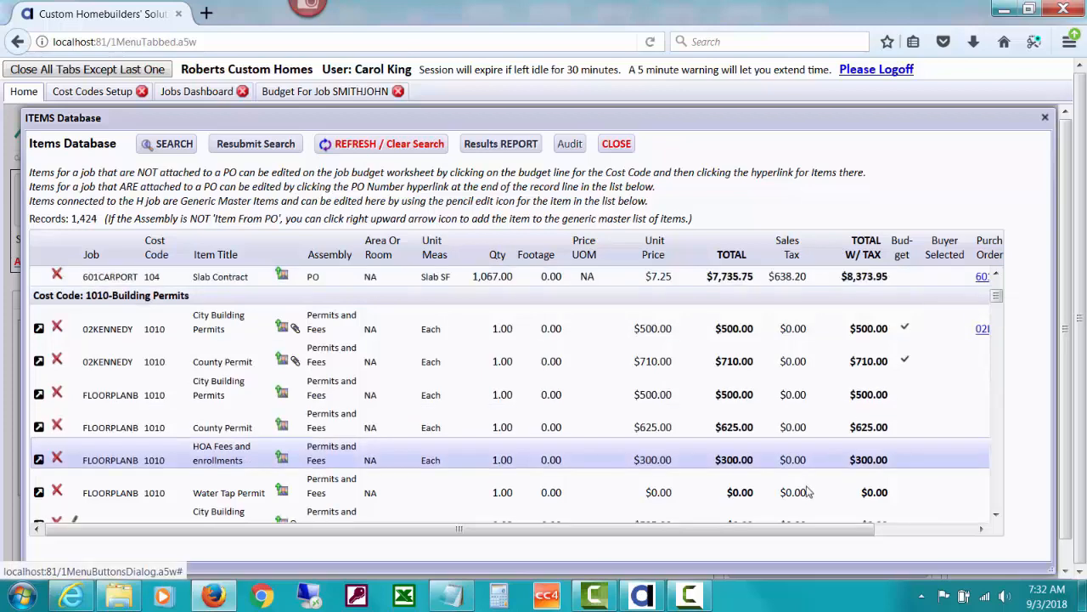
pyautogui.moveTo(790, 529); pyautogui.dragTo(728, 544)
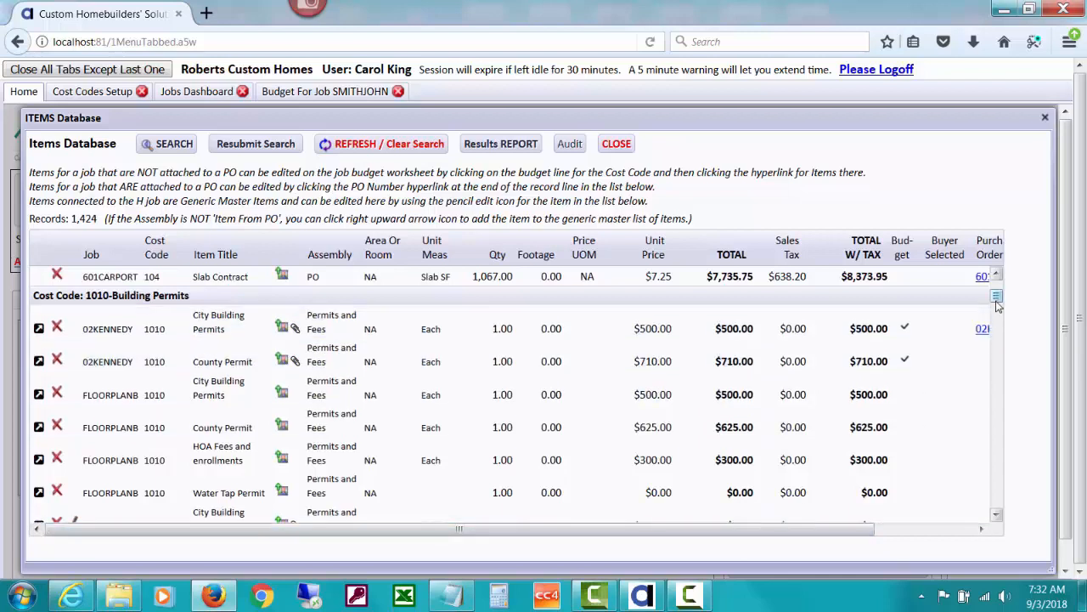
pyautogui.moveTo(997, 301); pyautogui.dragTo(1000, 313)
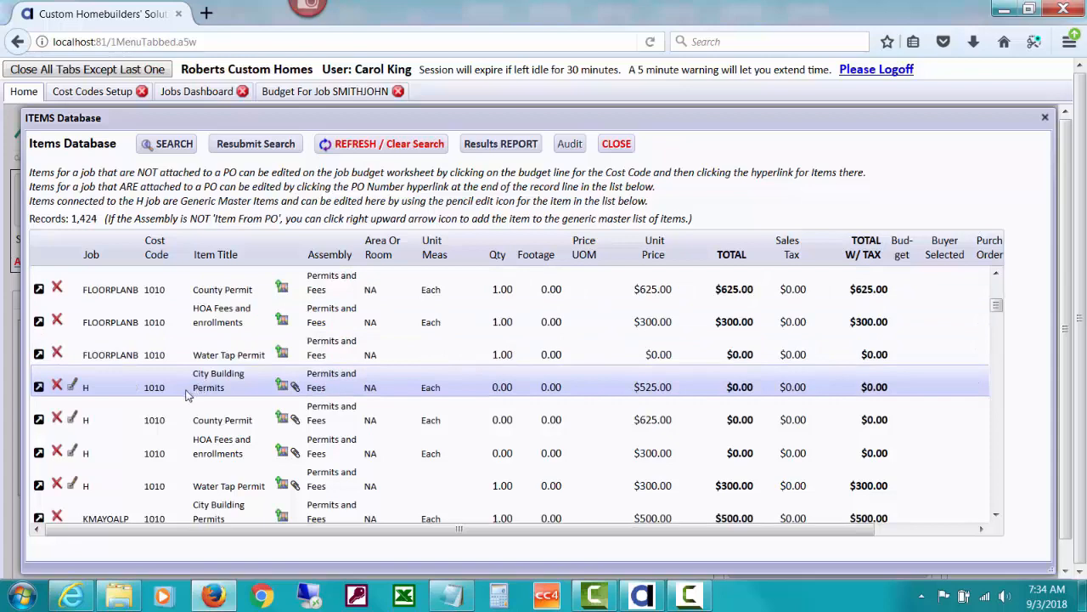
# Start deleting the H job's City Building Permits item and the FLOORPLANB Water Tap Permit item, cancelling each deletion.
pyautogui.click(56, 386)
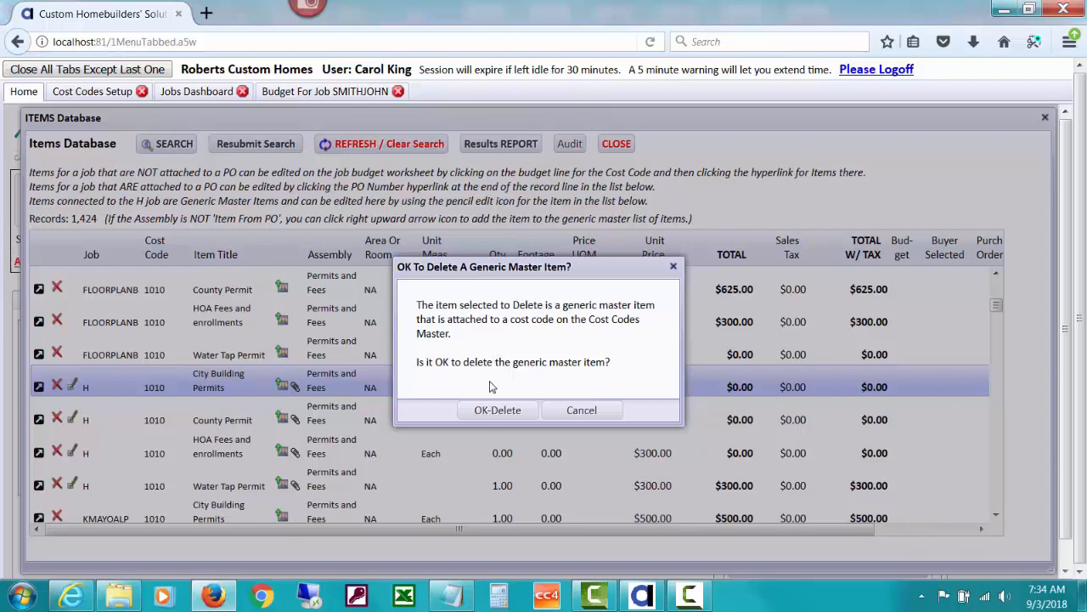
pyautogui.click(580, 410)
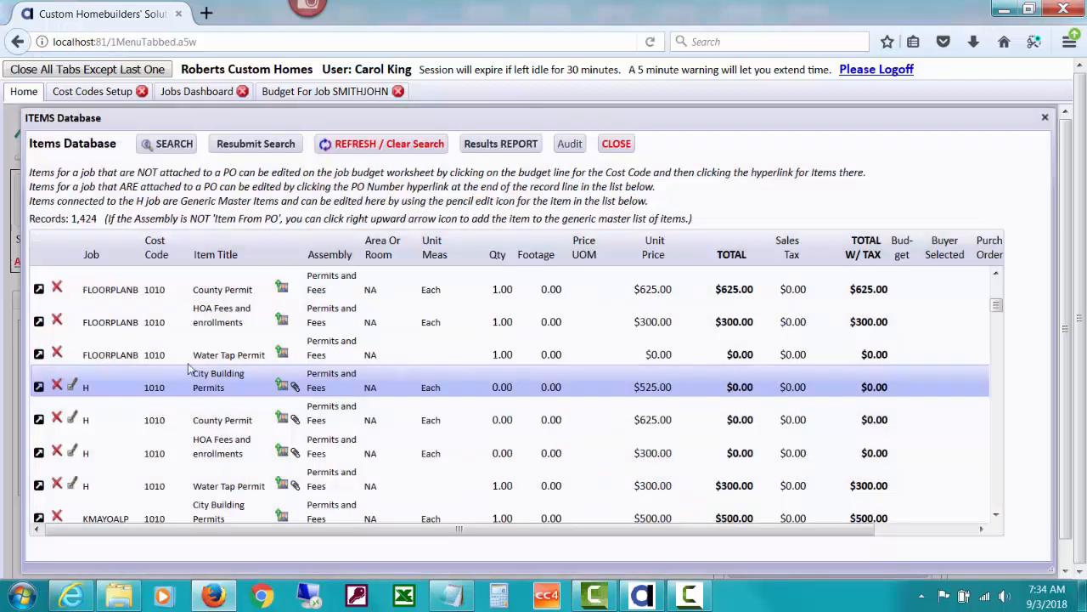
pyautogui.click(57, 352)
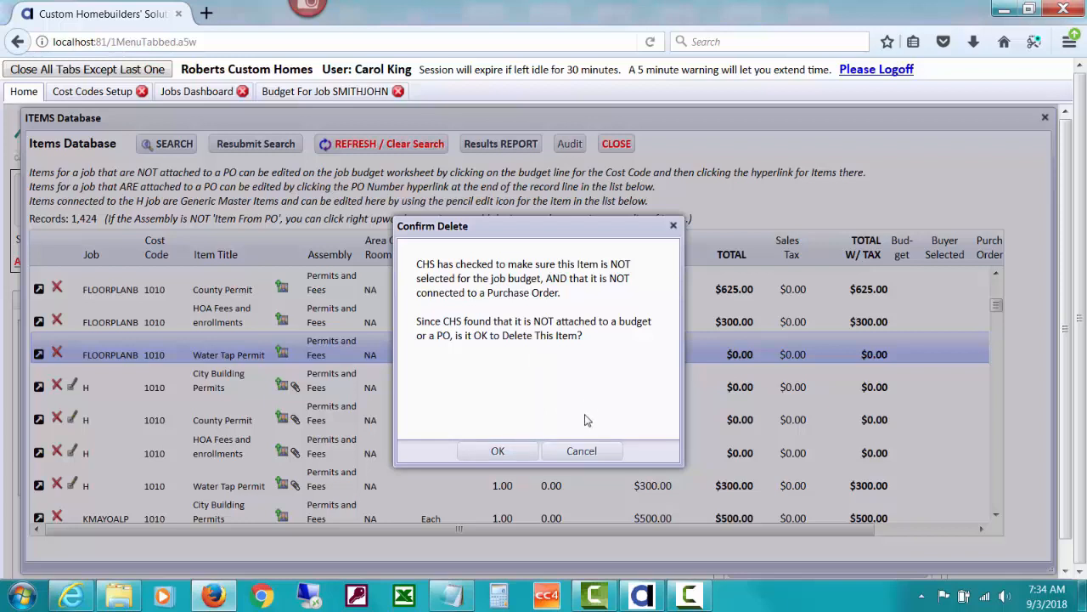
pyautogui.click(584, 450)
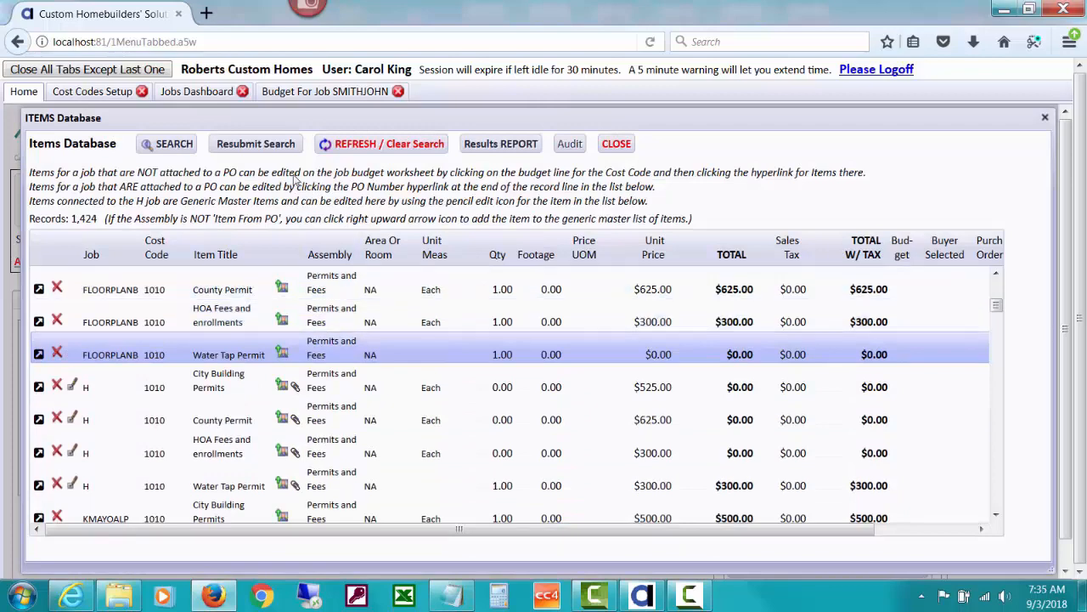
# Refresh the items list and search for the generic master items of the H Overhead Job.
pyautogui.click(361, 150)
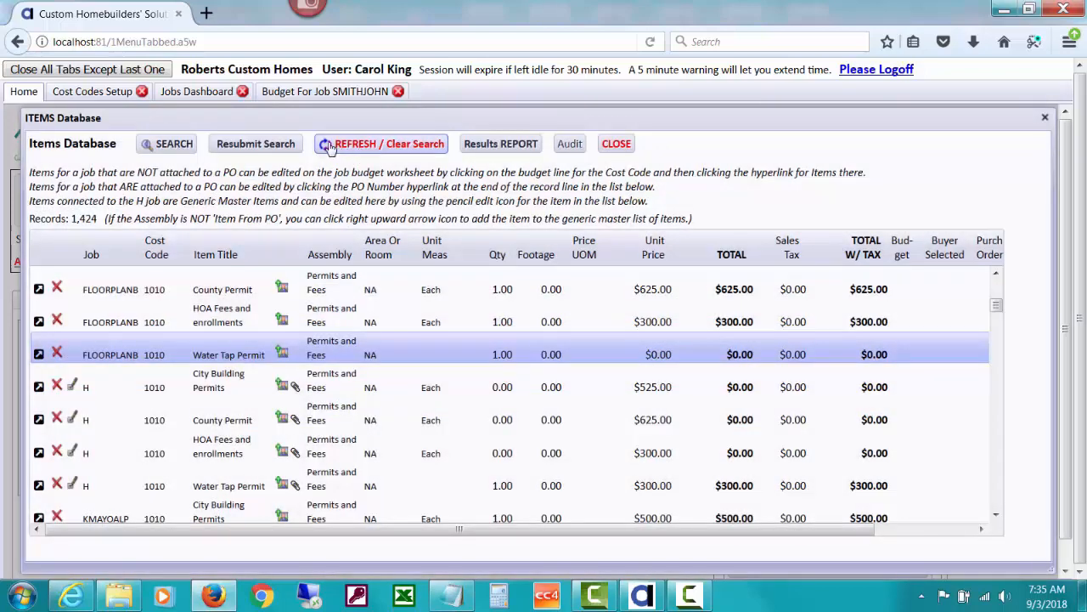
pyautogui.click(173, 145)
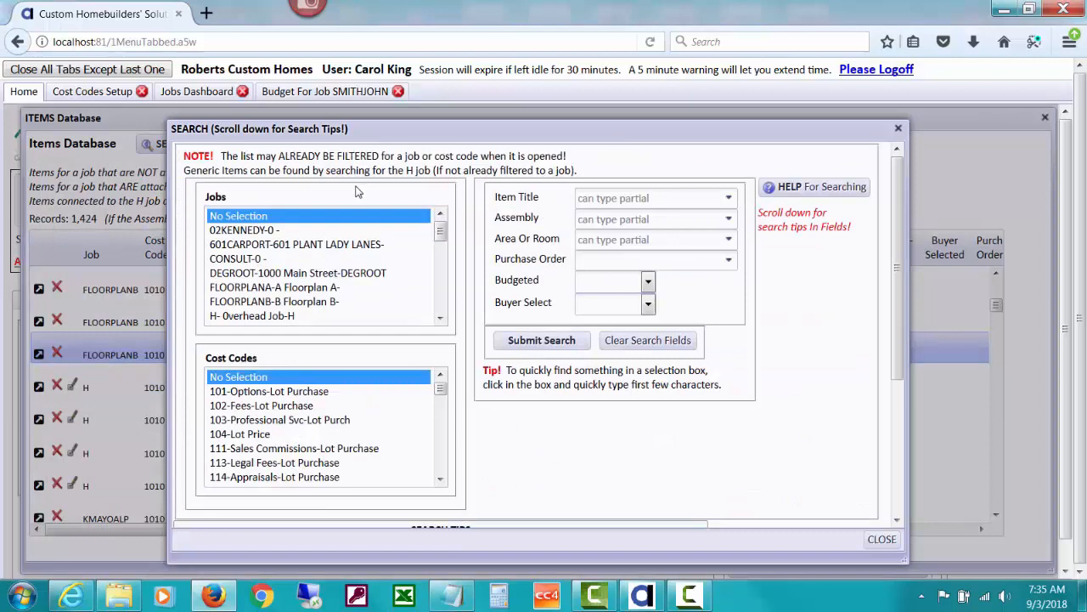
pyautogui.click(267, 316)
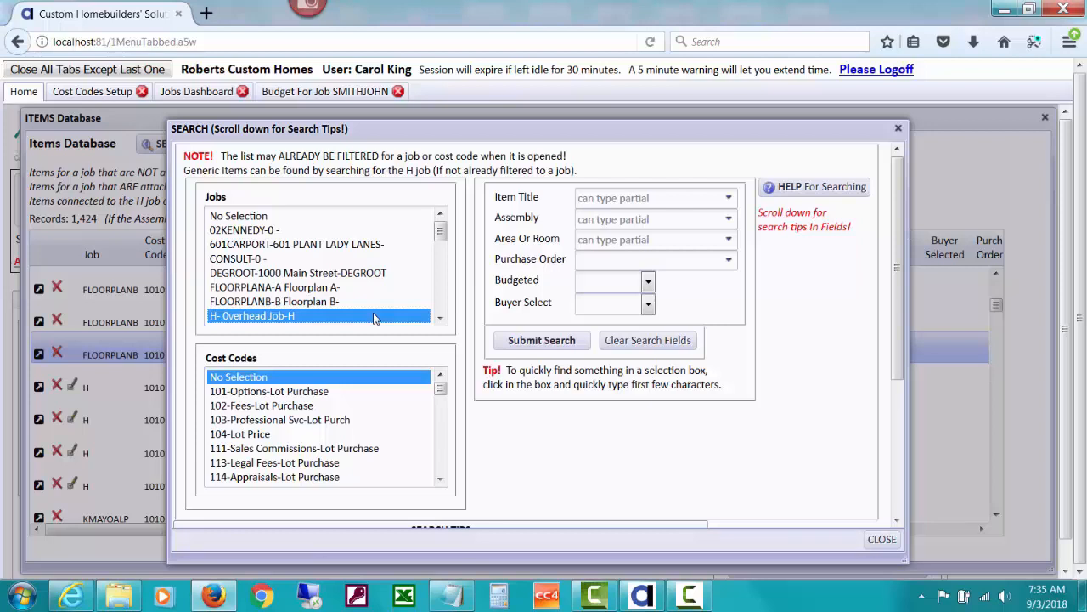
pyautogui.click(548, 343)
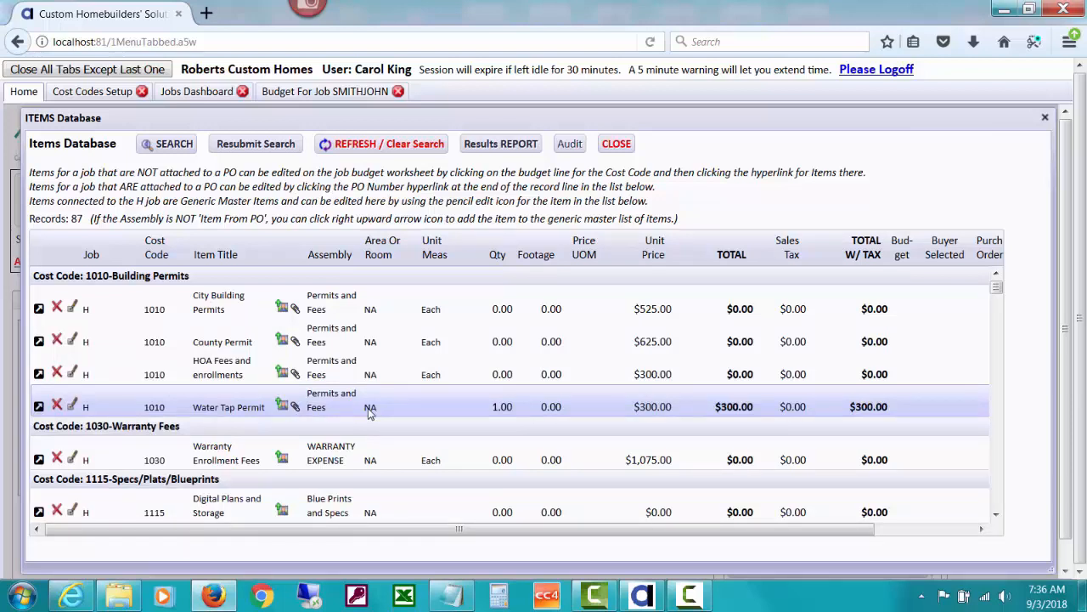
# Clear the previous search, search all jobs for items whose Area Or Room contains "kitch", and look through the list.
pyautogui.click(402, 147)
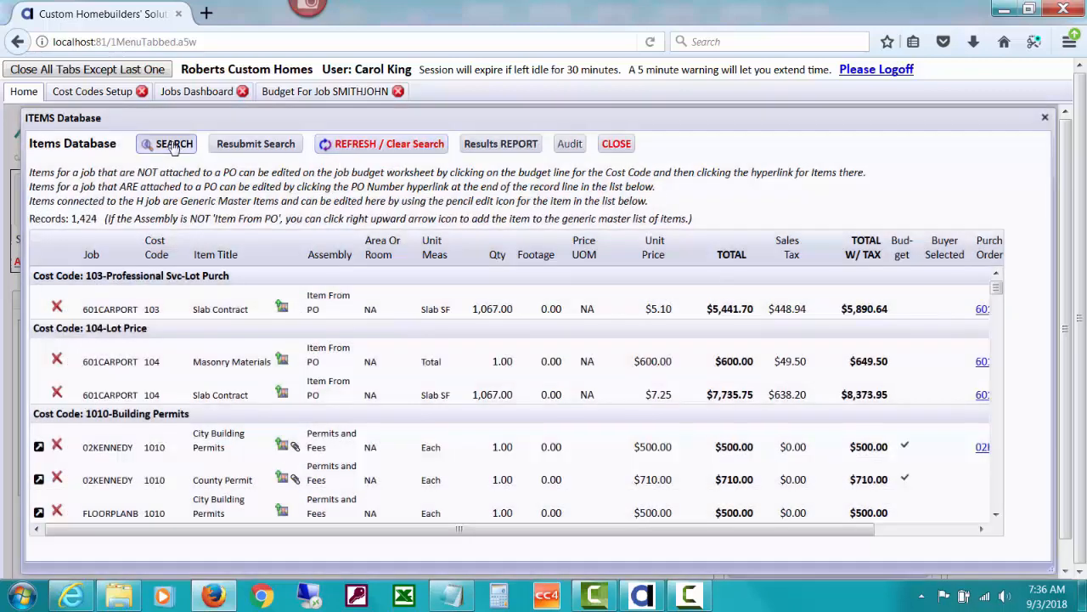
pyautogui.click(172, 146)
pyautogui.click(650, 344)
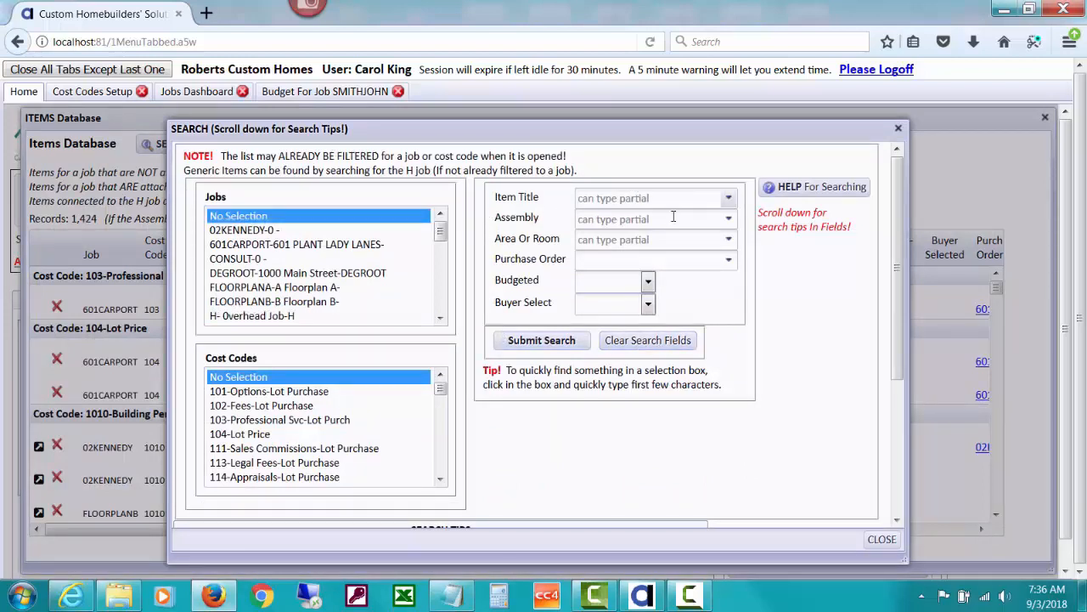
pyautogui.click(662, 238)
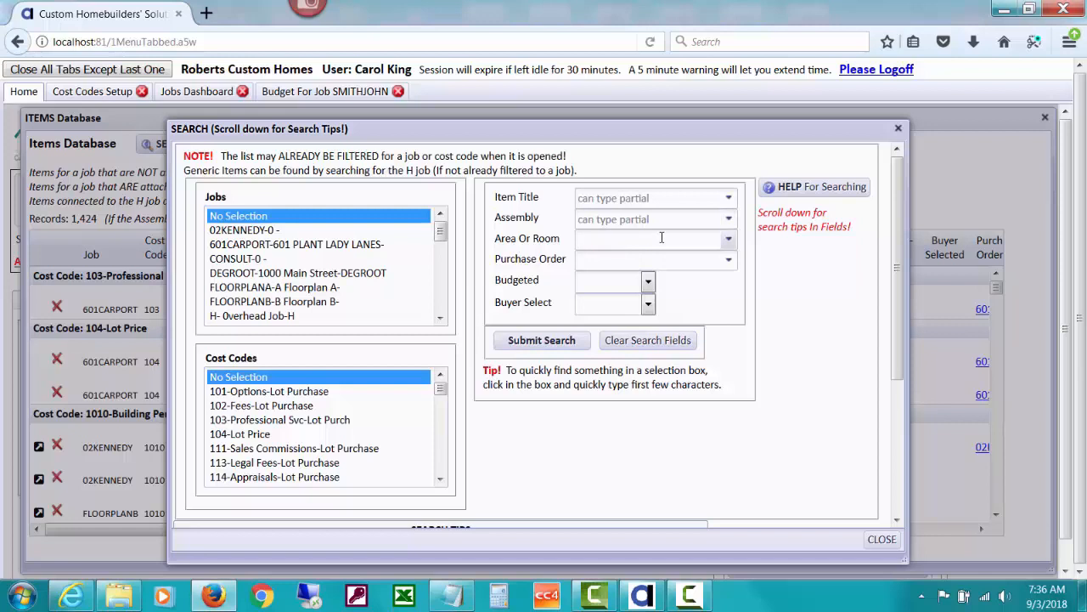
pyautogui.write('ki')
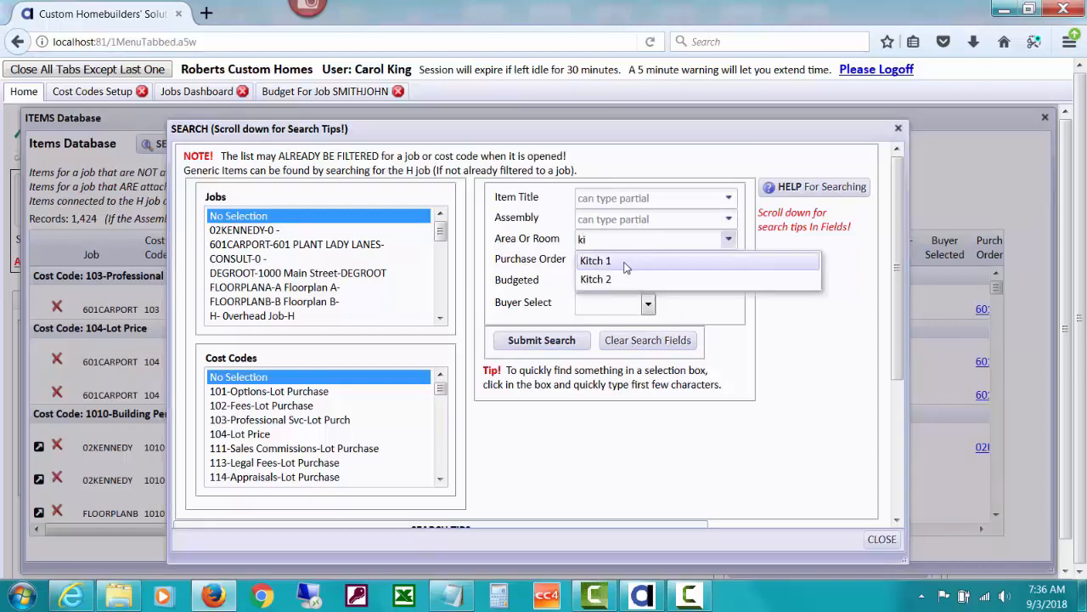
pyautogui.write('tch')
pyautogui.click(550, 341)
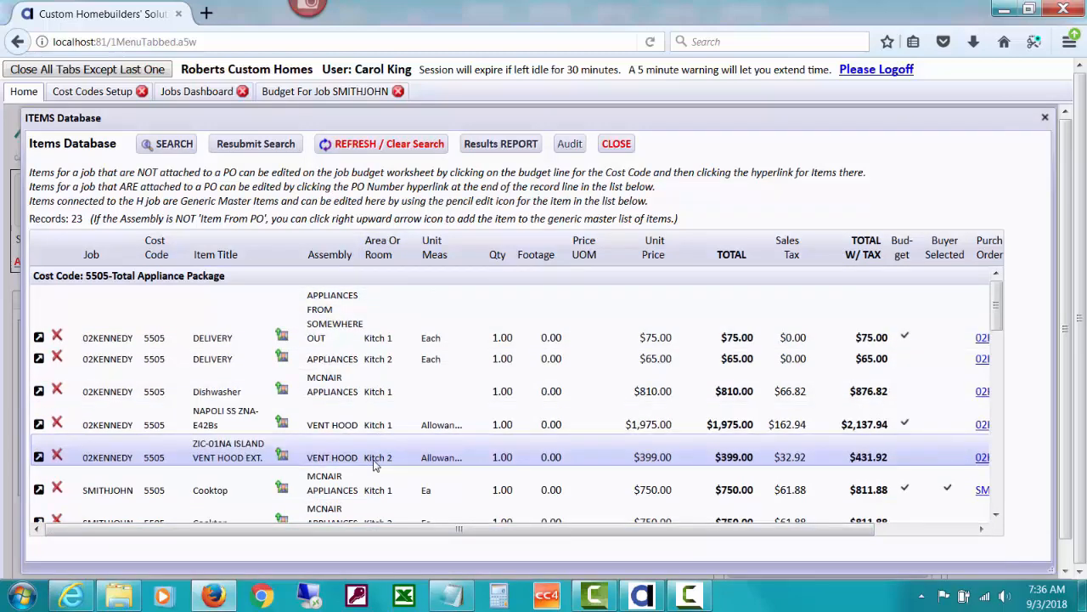
pyautogui.moveTo(996, 310); pyautogui.dragTo(1002, 328)
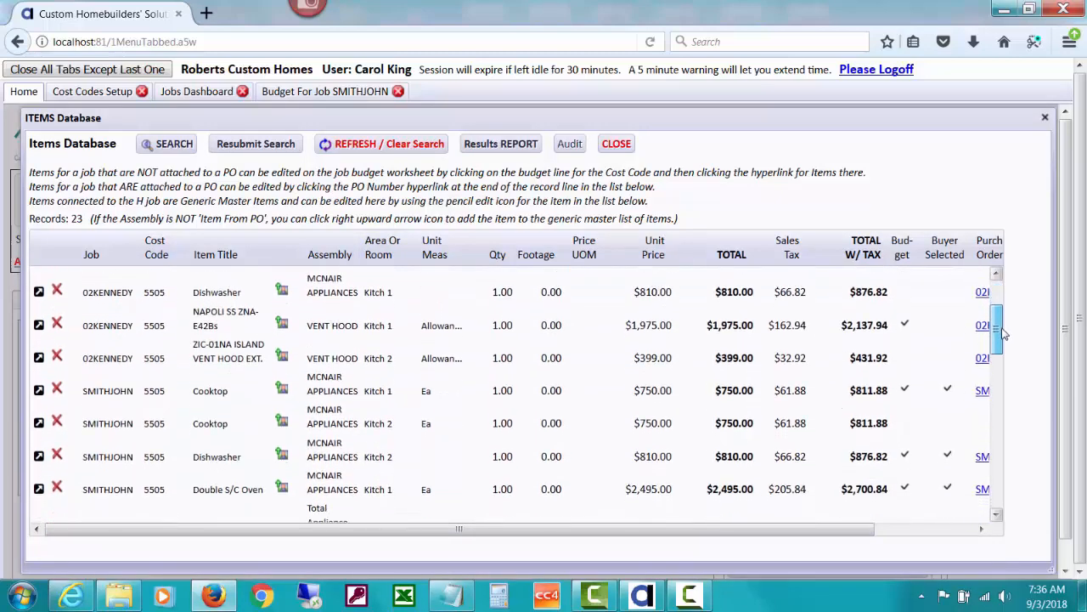
# Narrow the "kitch" search to the job whose budget is already open in another tab, and review its items.
pyautogui.click(174, 144)
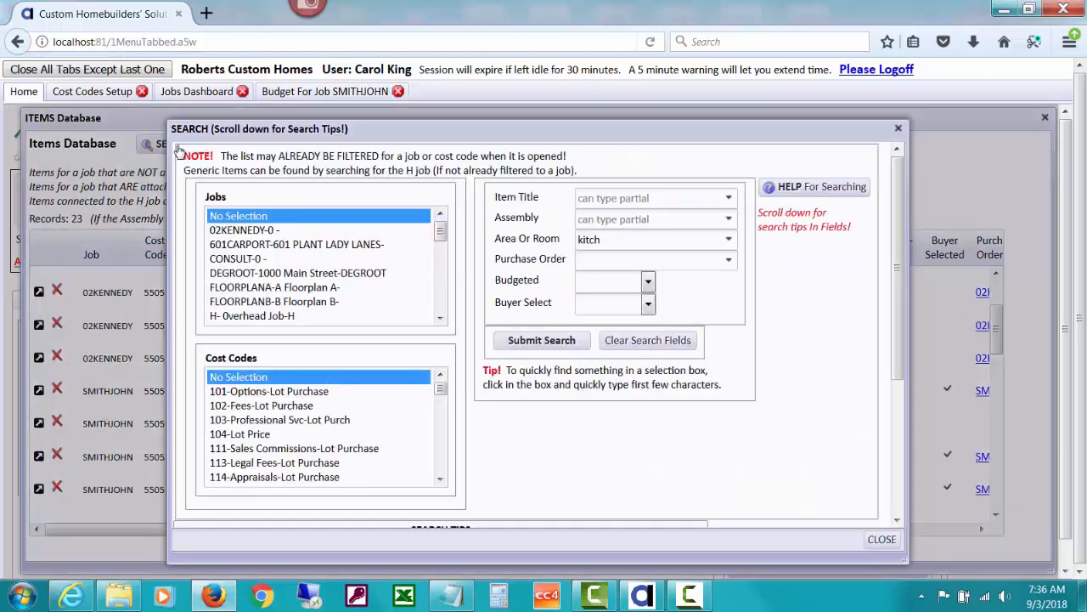
pyautogui.moveTo(440, 234); pyautogui.dragTo(441, 287)
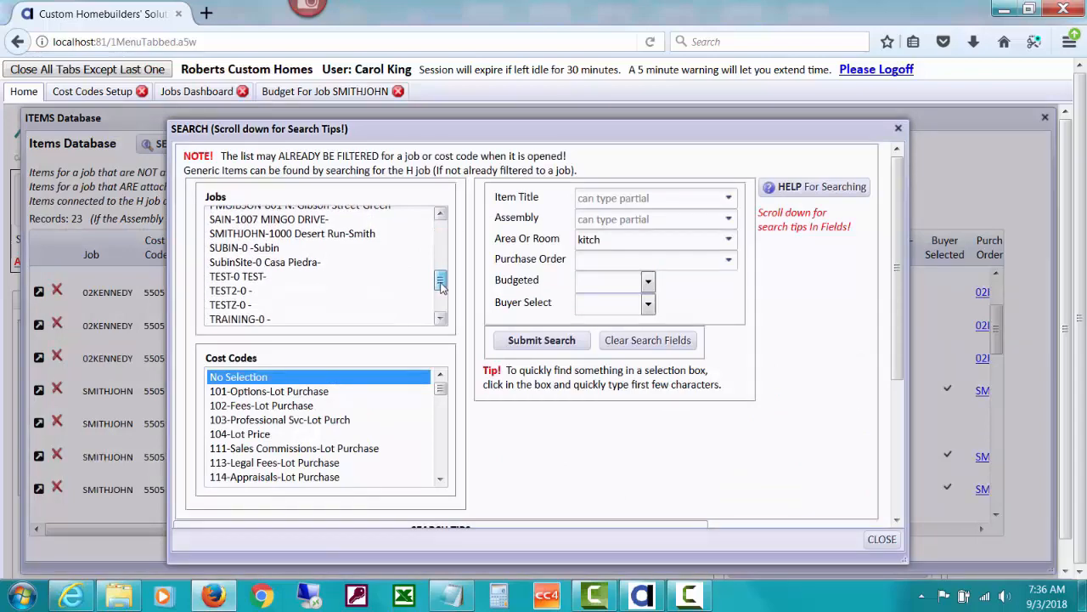
pyautogui.click(338, 234)
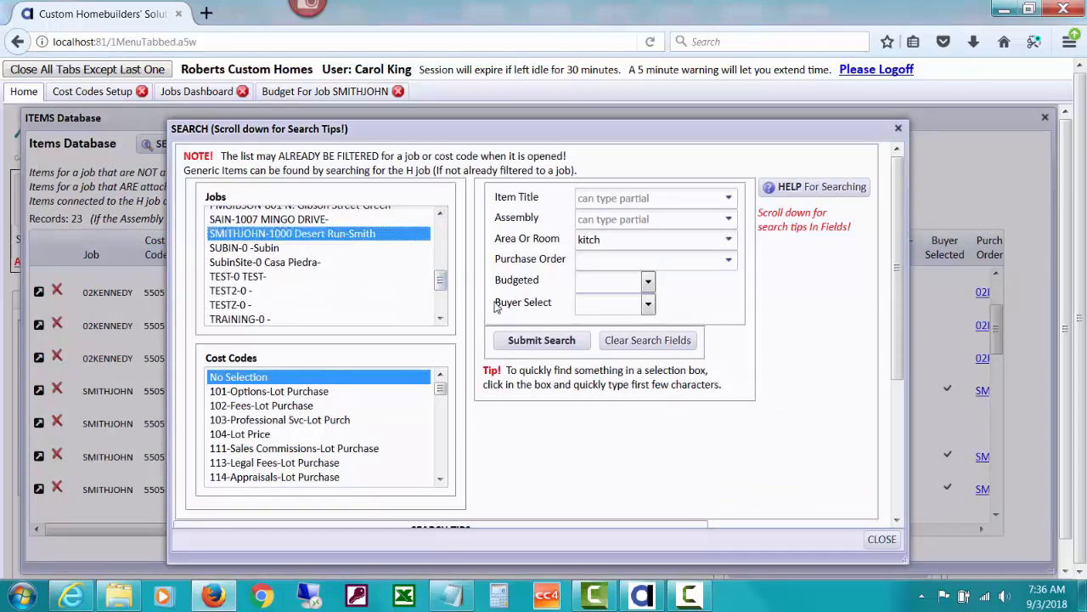
pyautogui.click(515, 341)
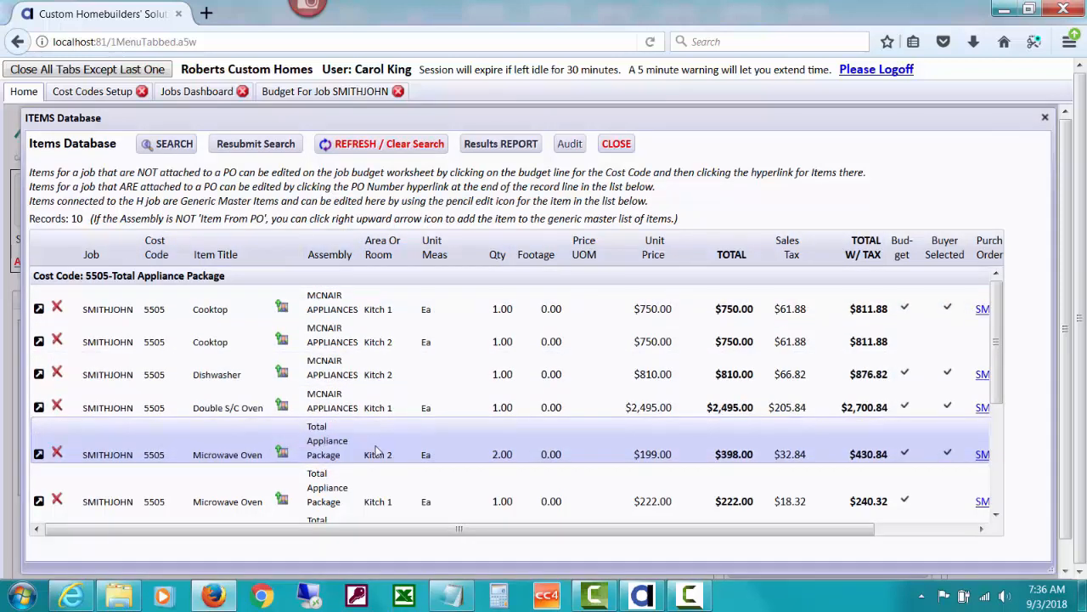
pyautogui.moveTo(999, 346)
pyautogui.mouseDown()
pyautogui.moveTo(1001, 460)
pyautogui.moveTo(1001, 343)
pyautogui.mouseUp()
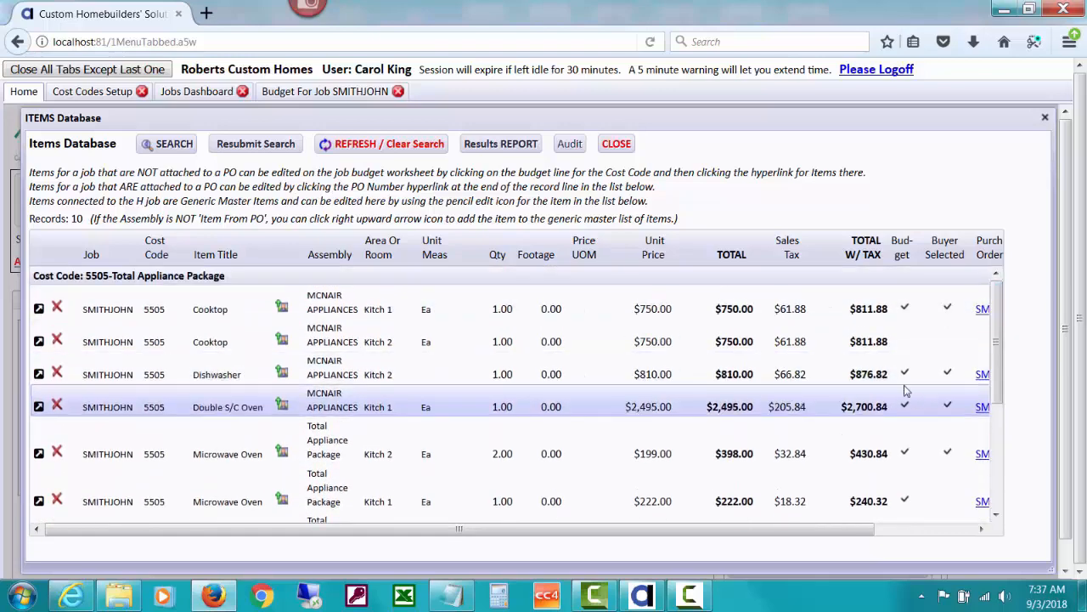
# Restrict the job's "kitch" item search to budgeted items by setting Budgeted to Yes.
pyautogui.click(167, 149)
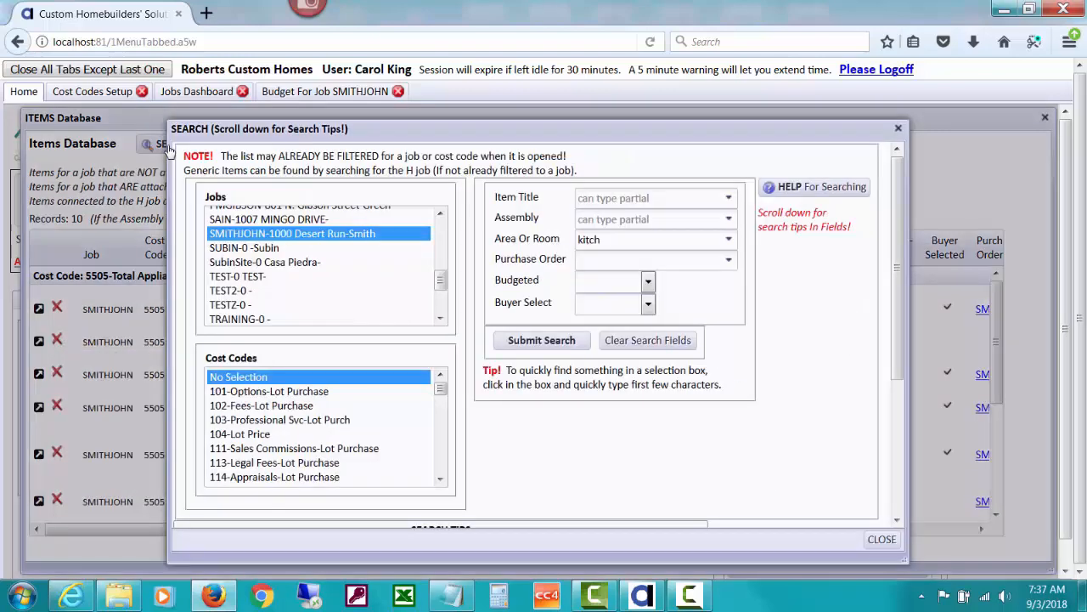
pyautogui.click(648, 284)
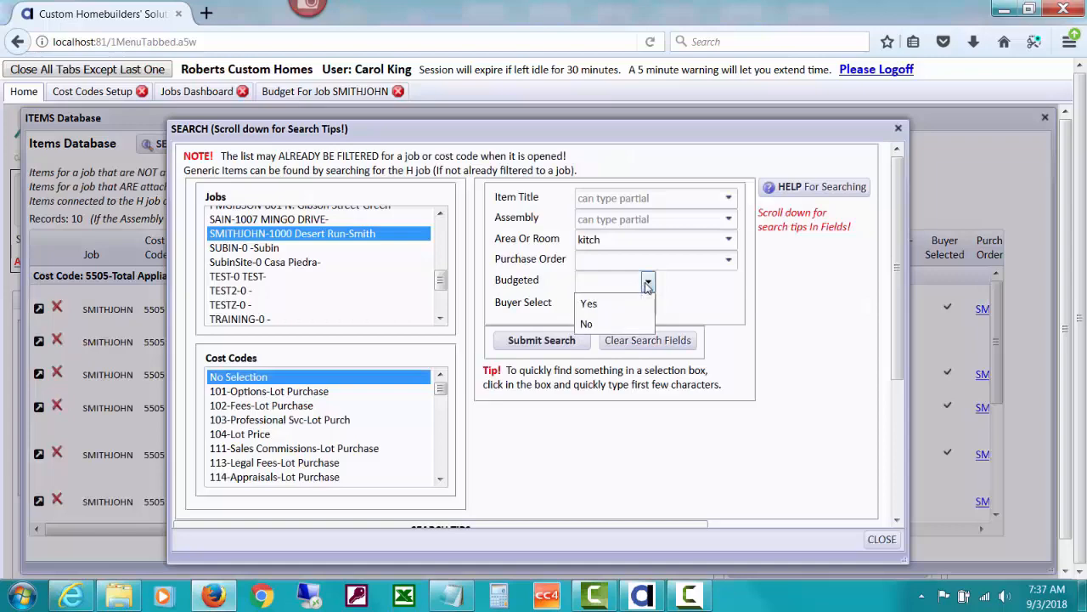
pyautogui.click(607, 309)
pyautogui.click(557, 340)
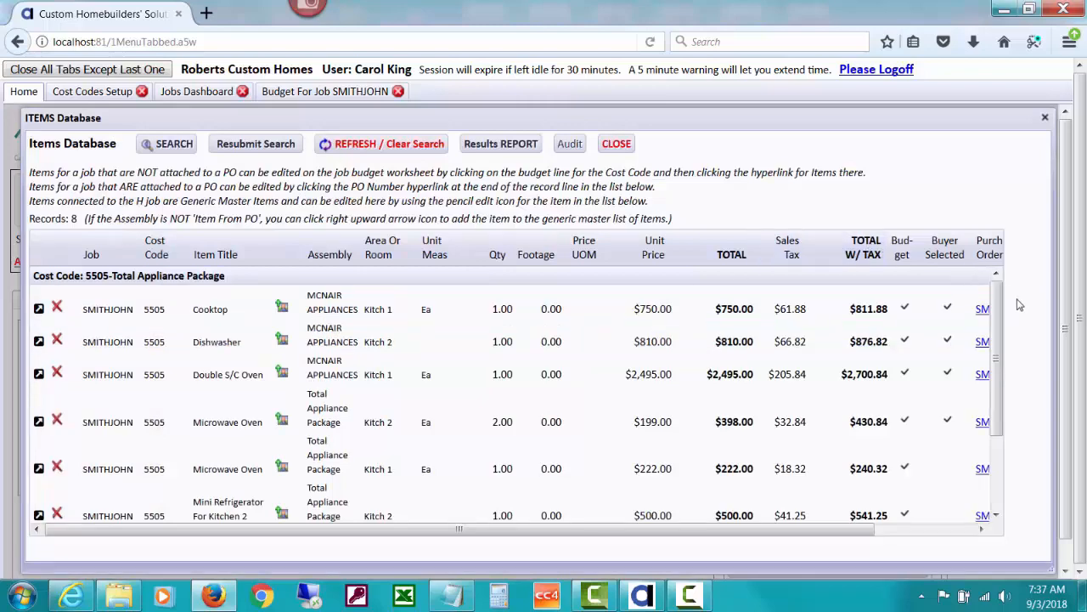
# Generate the results report for the filtered items, read it through to its filters, and close it.
pyautogui.click(500, 146)
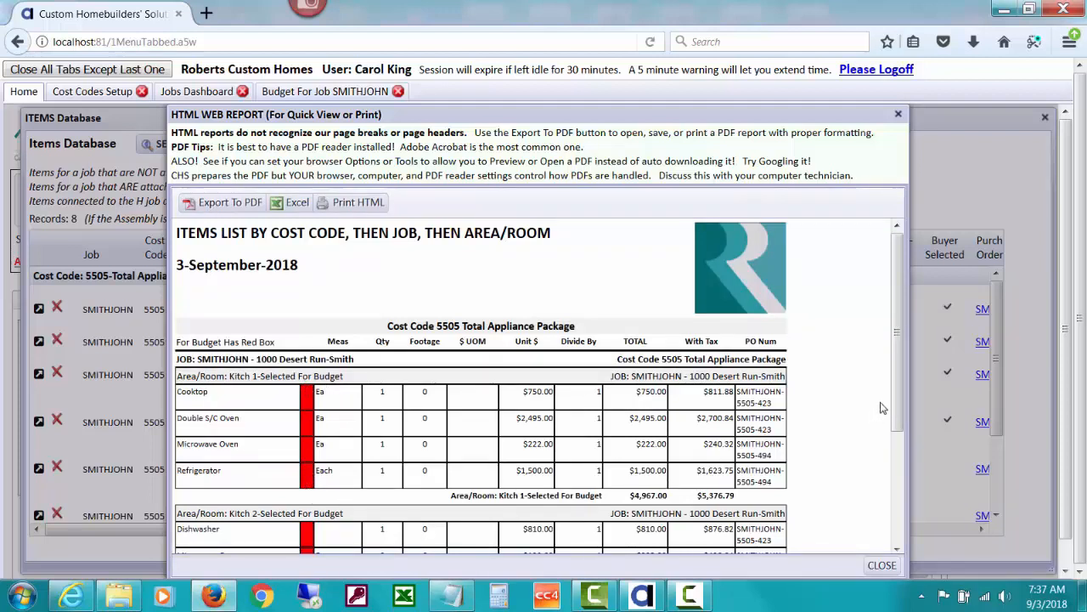
pyautogui.moveTo(897, 394); pyautogui.dragTo(899, 510)
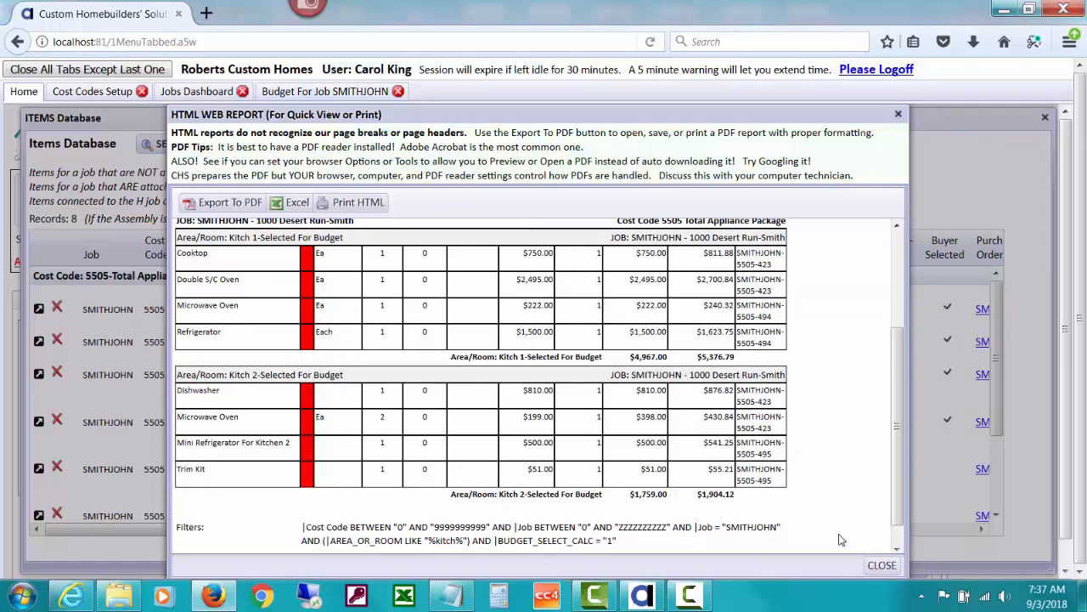
pyautogui.click(882, 565)
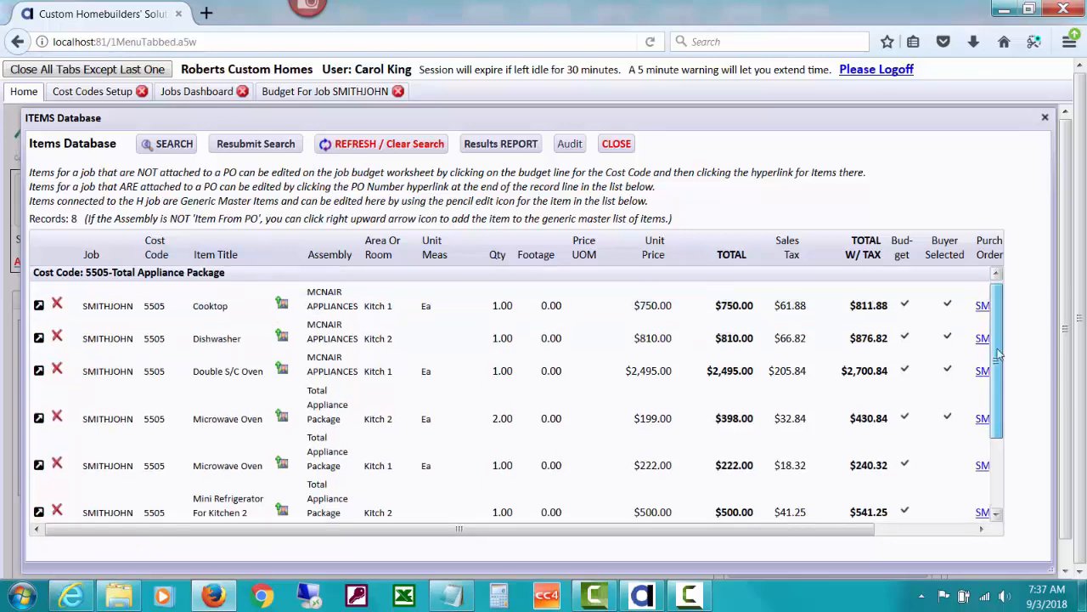
# Try to delete the Kitch 1 Double S/C Oven and the Kitch 1 Microwave Oven from the filtered items list.
pyautogui.moveTo(999, 353); pyautogui.dragTo(985, 305)
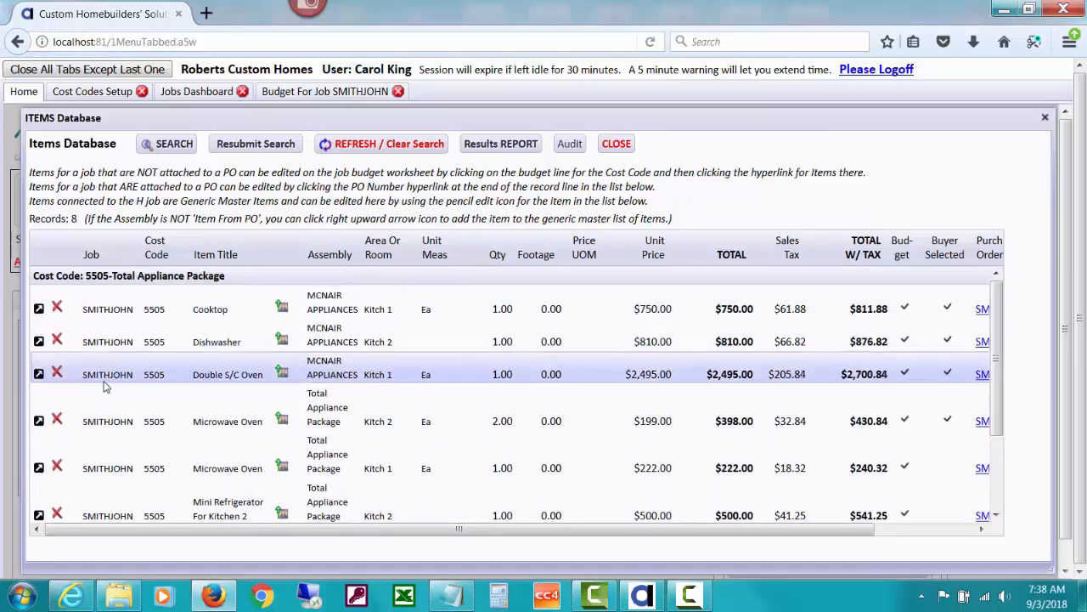
pyautogui.click(57, 372)
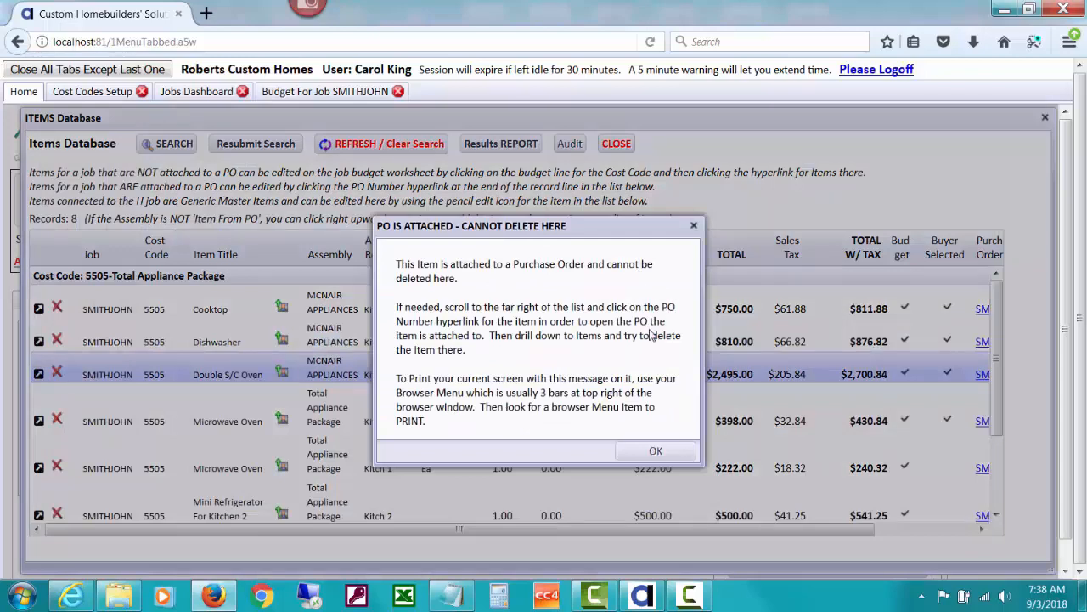
pyautogui.click(654, 451)
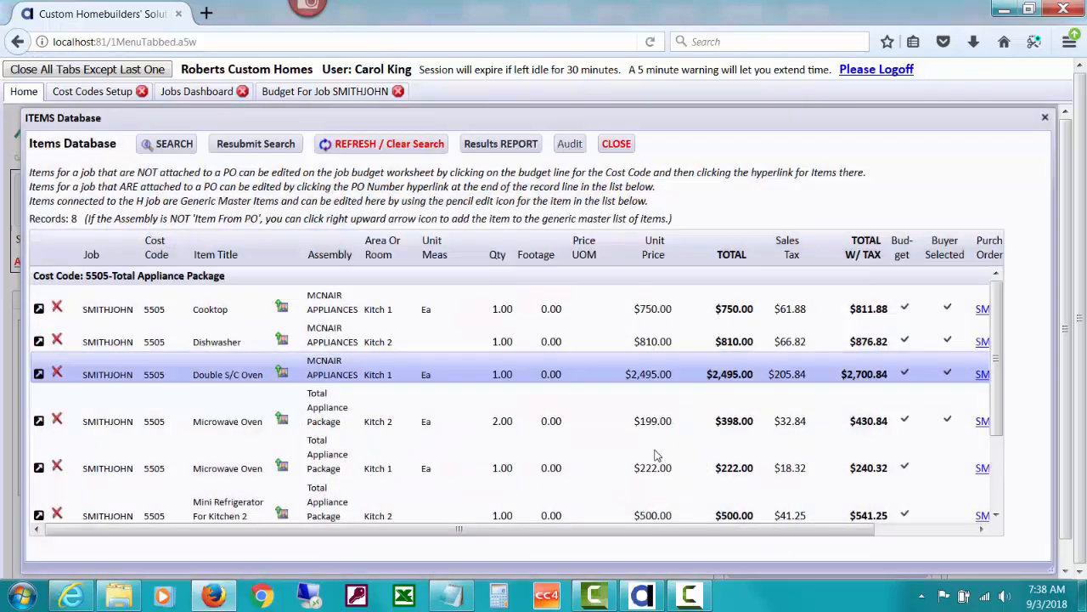
pyautogui.click(58, 467)
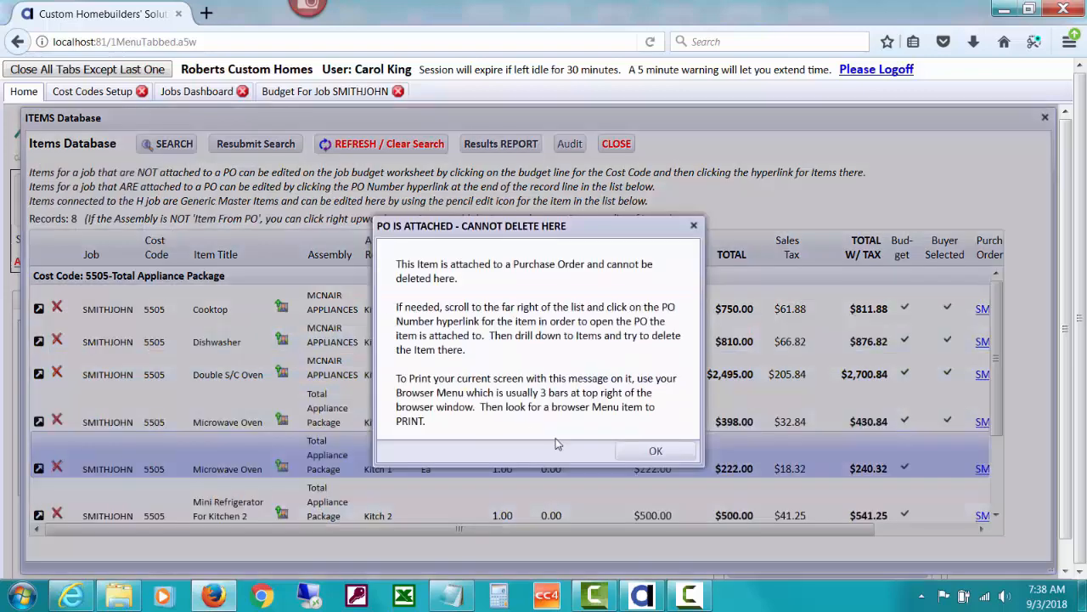
pyautogui.click(656, 450)
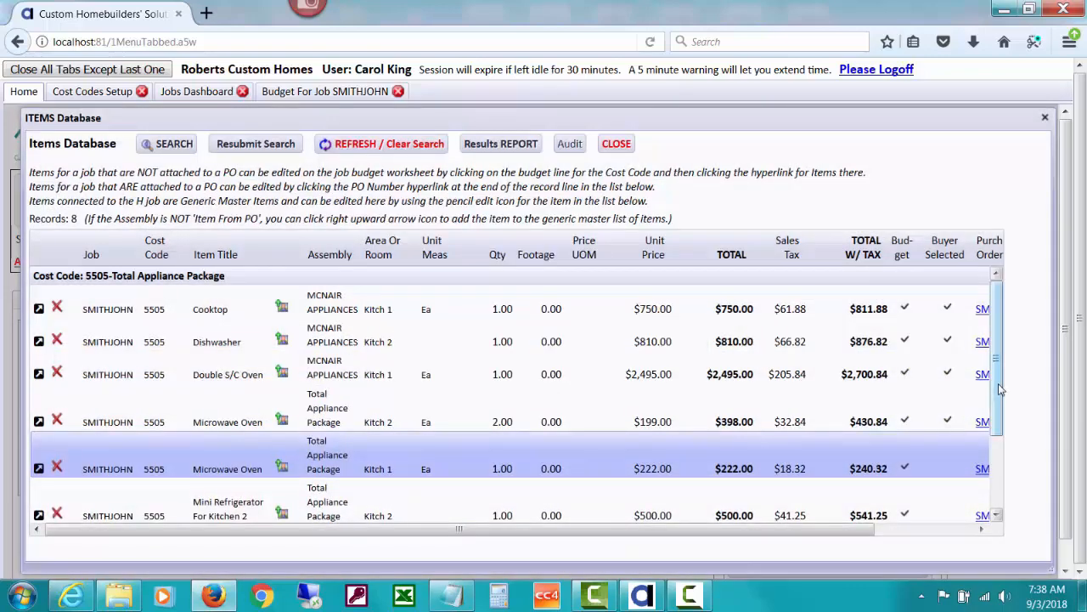
pyautogui.moveTo(999, 398); pyautogui.dragTo(994, 476)
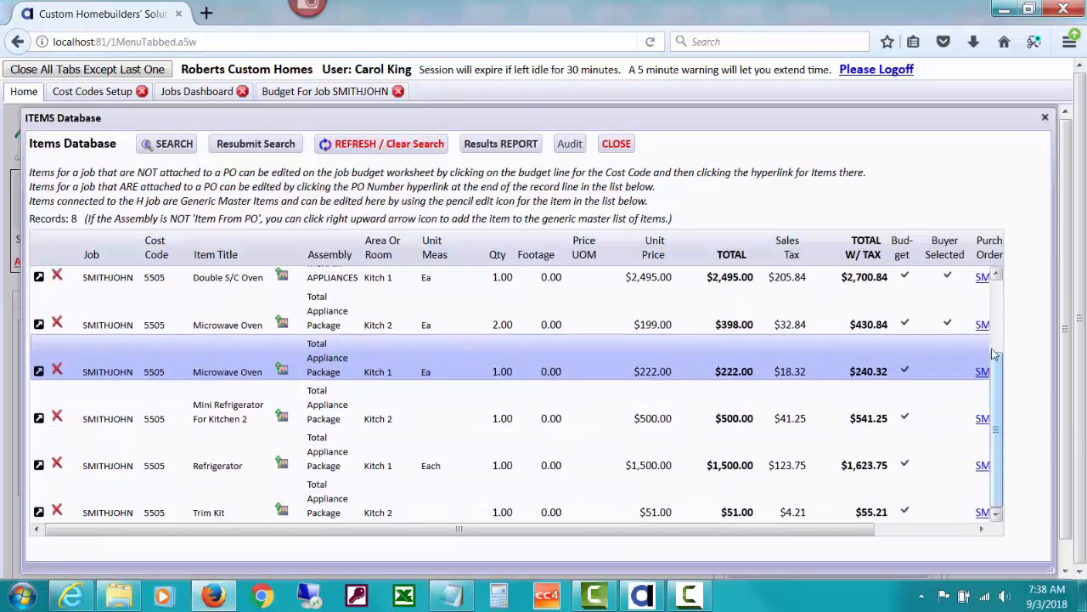
# Add the job's Mini Refrigerator For Kitchen 2 item to the generic master items for its cost code.
pyautogui.moveTo(998, 395); pyautogui.dragTo(995, 276)
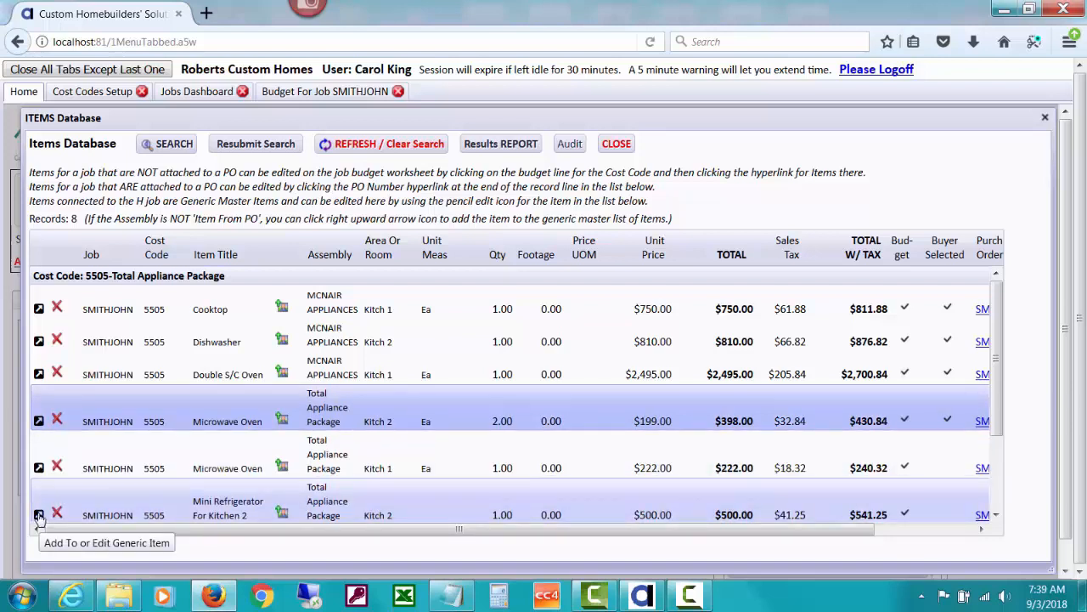
pyautogui.click(38, 516)
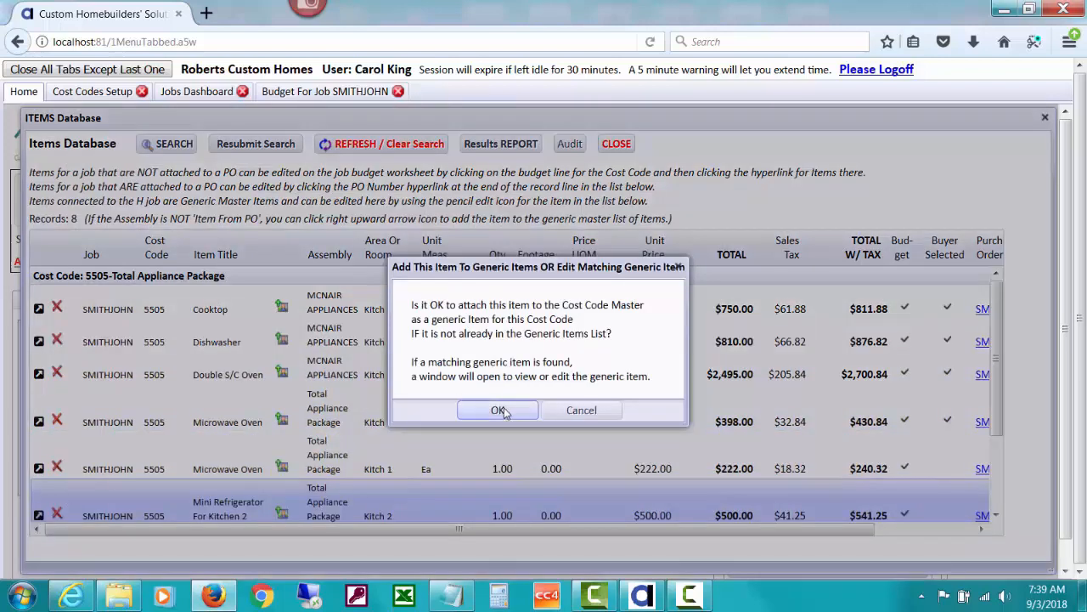
pyautogui.click(499, 410)
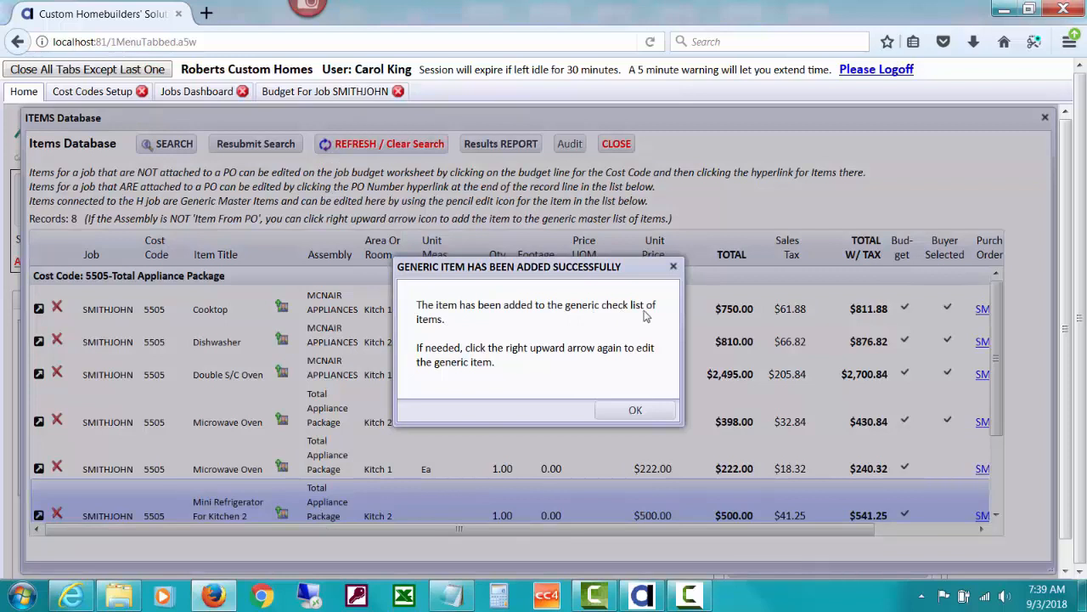
pyautogui.click(617, 417)
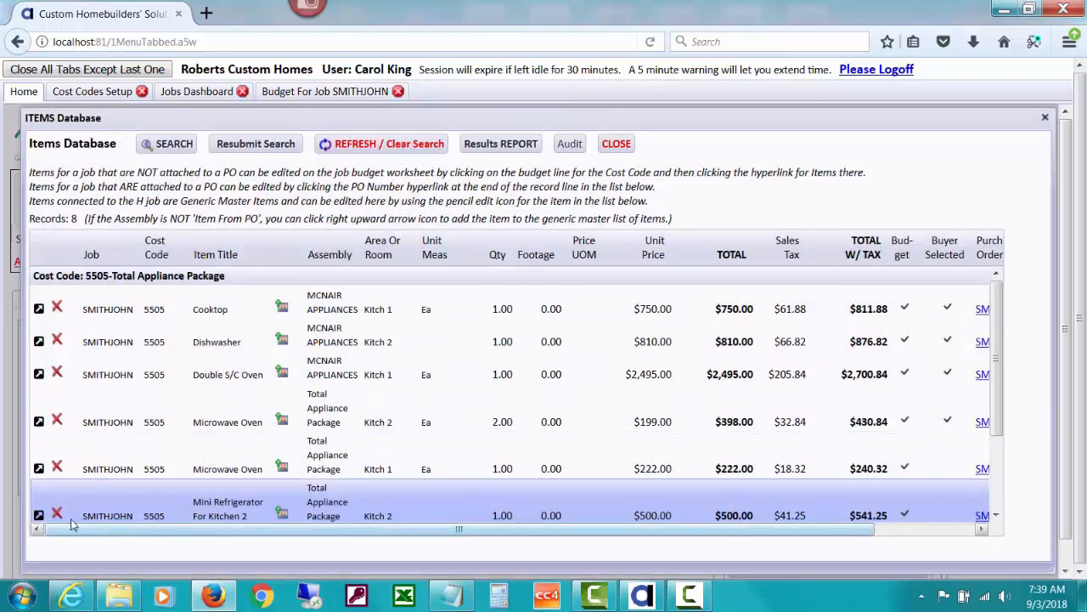
# View the matching generic master item for Mini Refrigerator For Kitchen 2 and close it without changes.
pyautogui.click(38, 516)
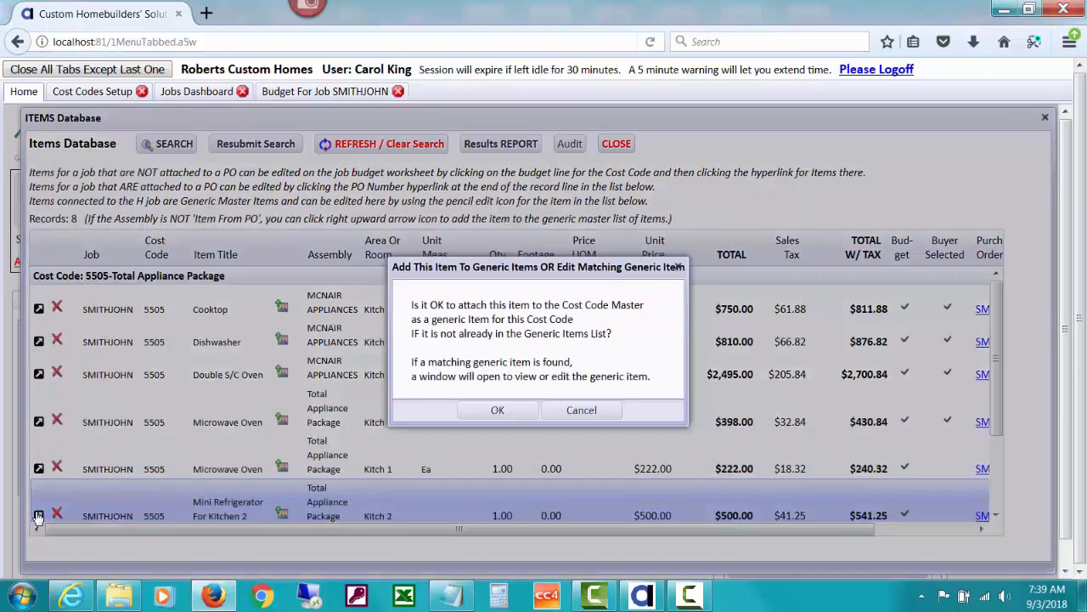
pyautogui.click(479, 418)
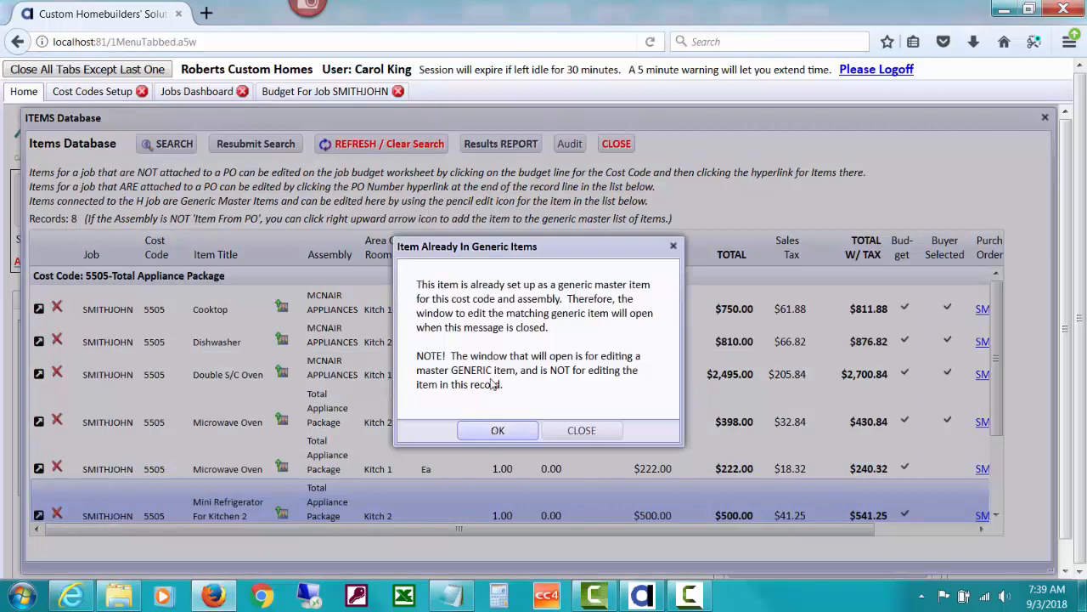
pyautogui.click(495, 431)
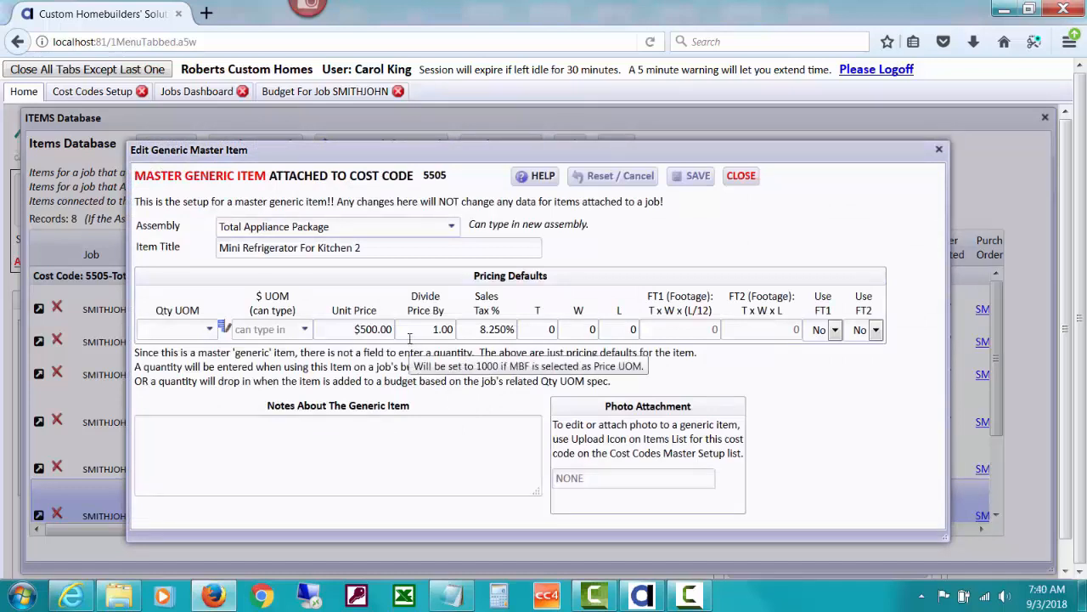
pyautogui.click(741, 176)
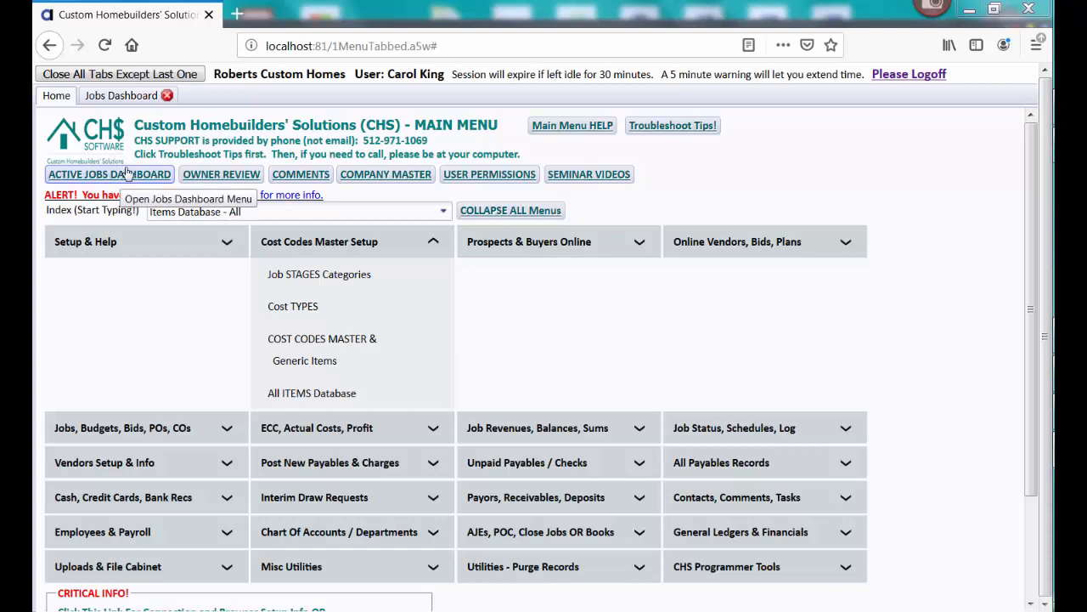
# From the Jobs Dashboard, open the active job's Items Database, try searching it for the H Overhead Job, and close it with the search cleared.
pyautogui.click(122, 96)
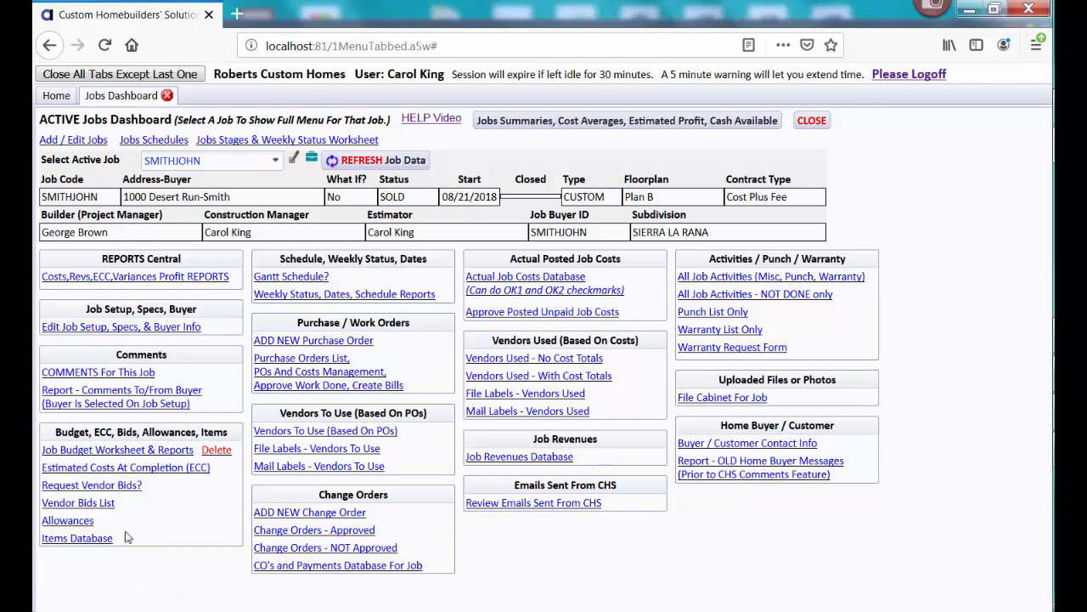
pyautogui.click(67, 542)
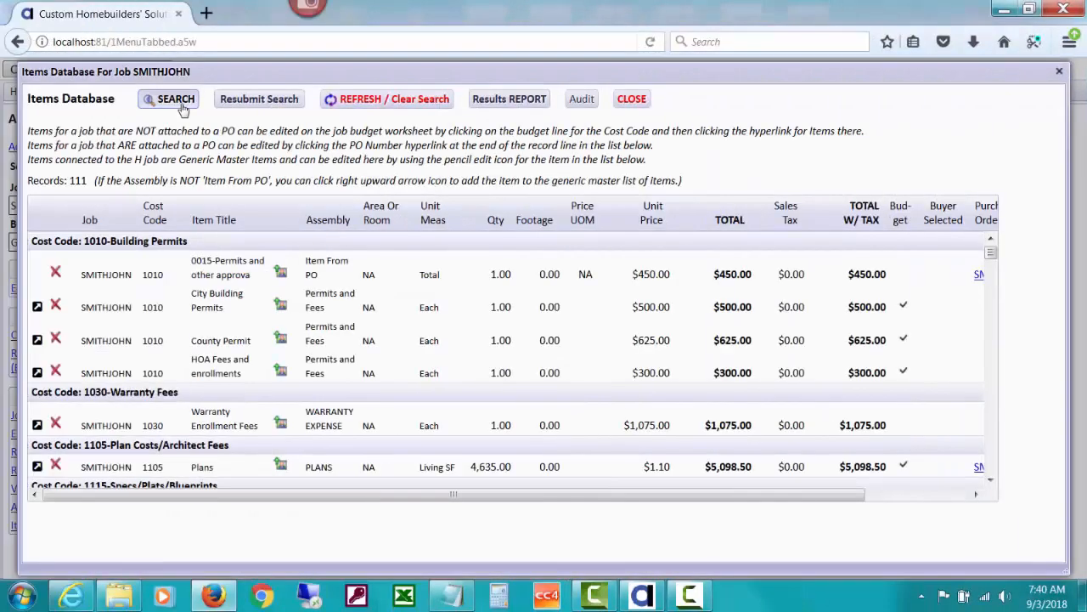
pyautogui.click(159, 99)
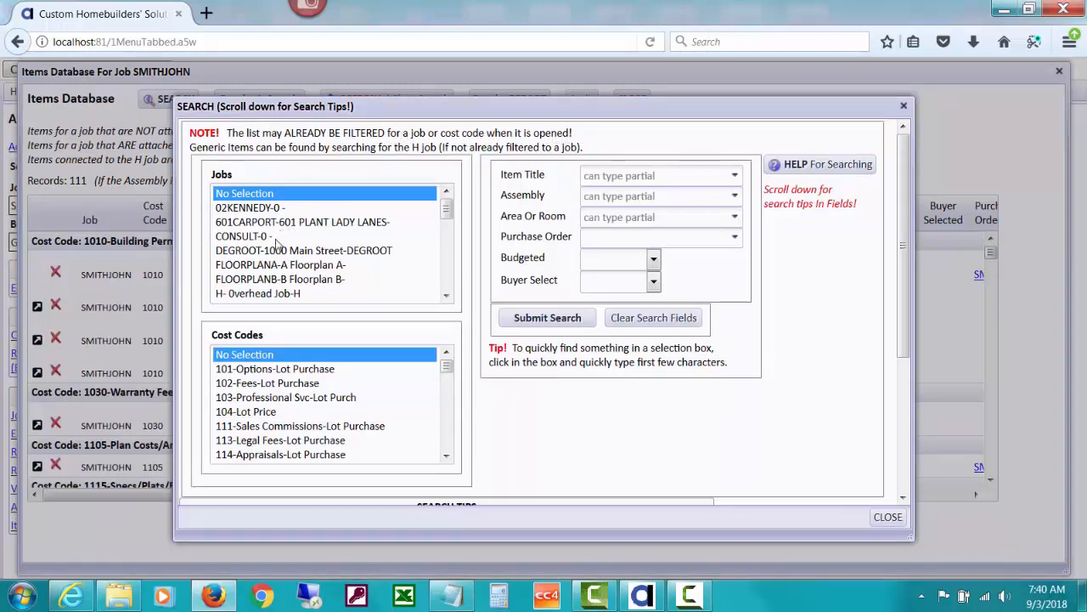
pyautogui.click(275, 295)
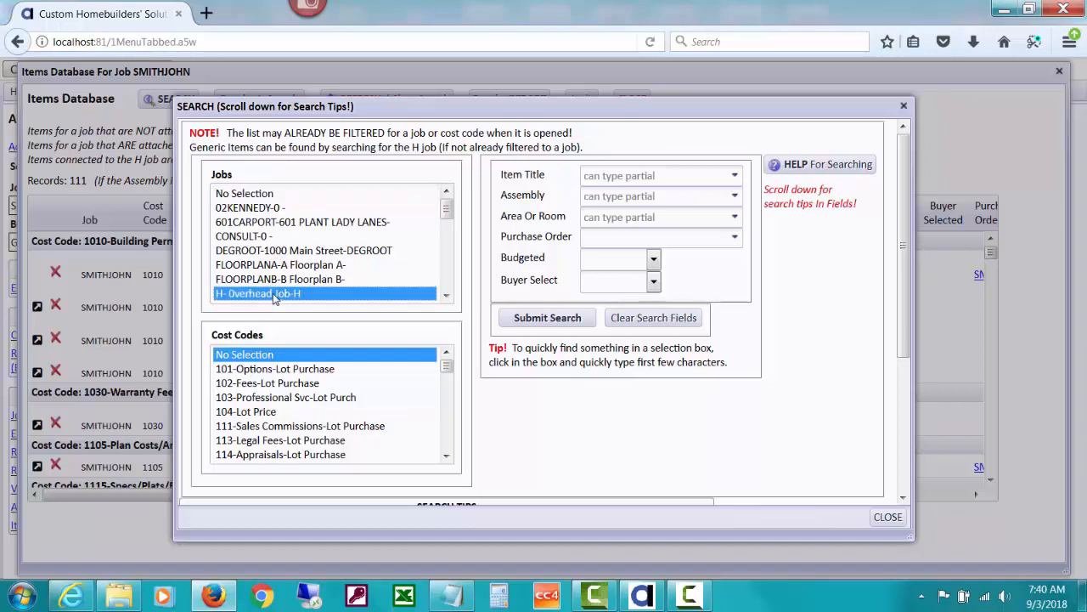
pyautogui.click(529, 319)
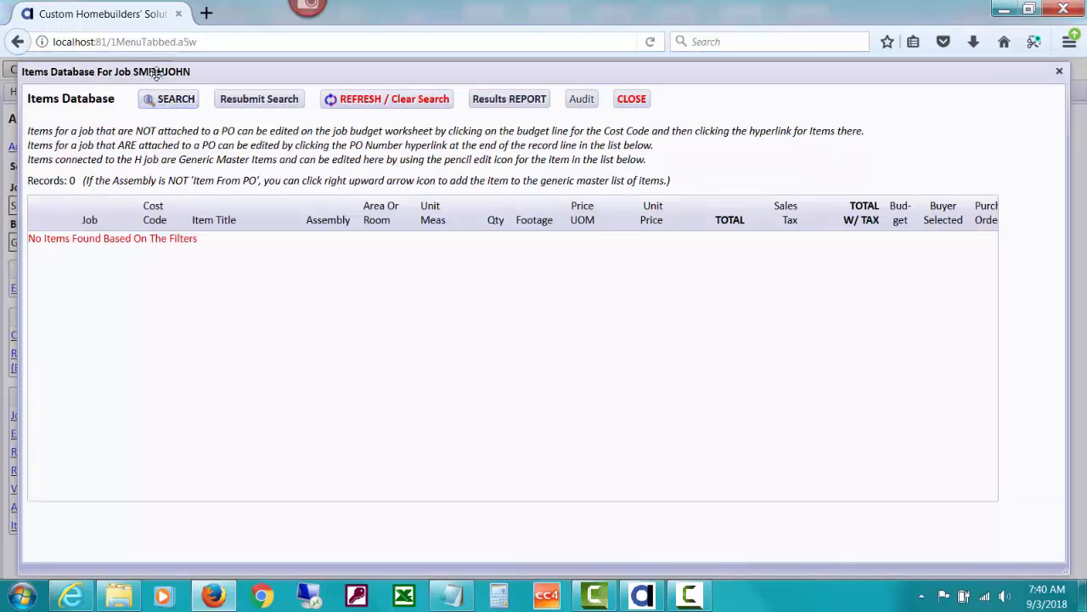
pyautogui.click(357, 100)
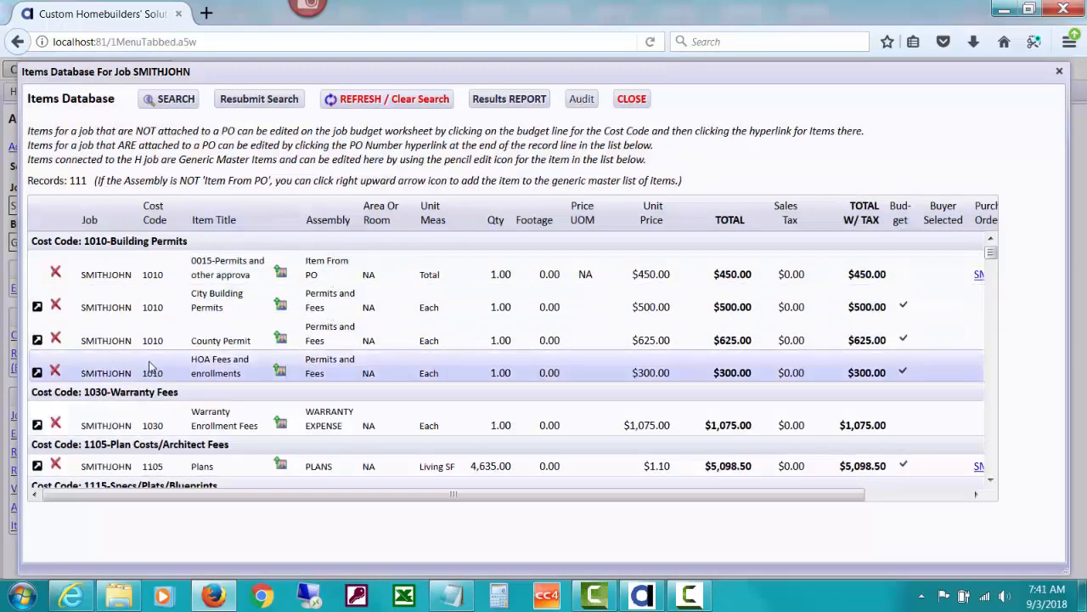
pyautogui.click(631, 99)
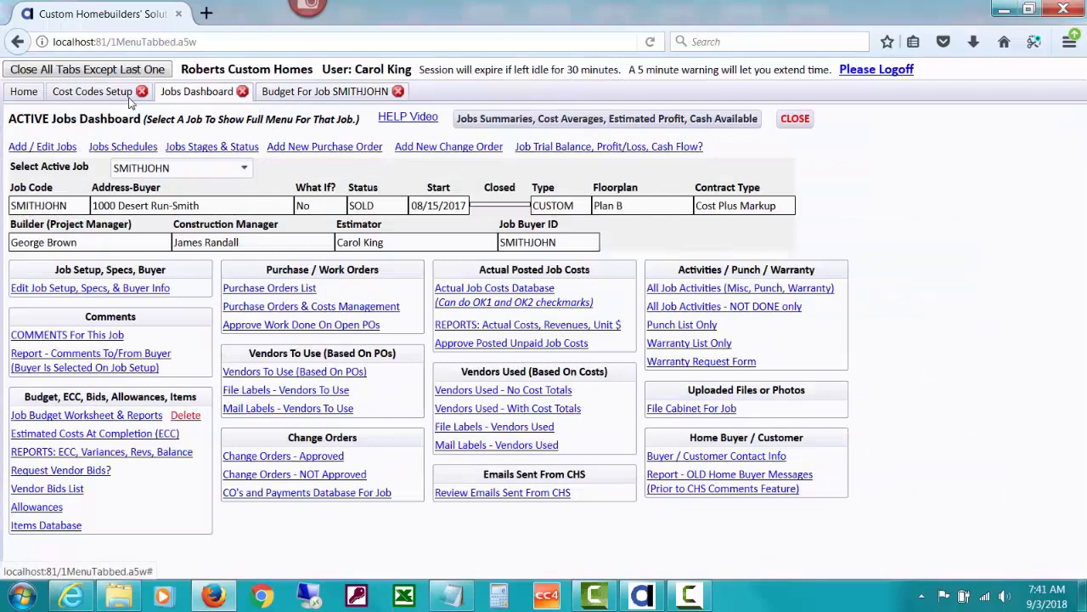
# In the Cost Codes Master Setup, open the generic items attached to cost code 1010-Building Permits.
pyautogui.click(107, 95)
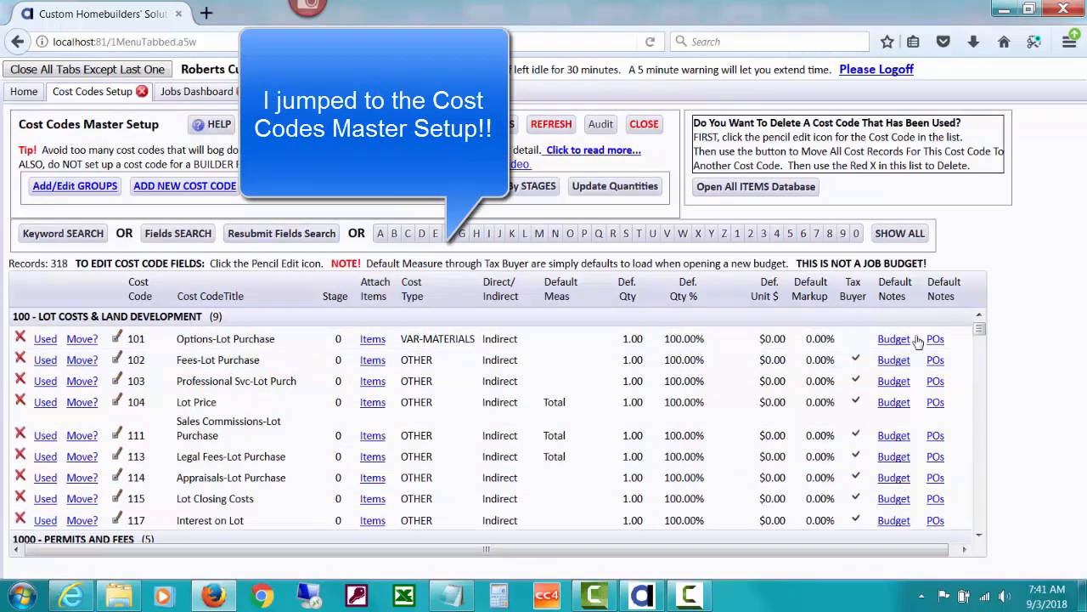
pyautogui.scroll(-3, 986, 337)
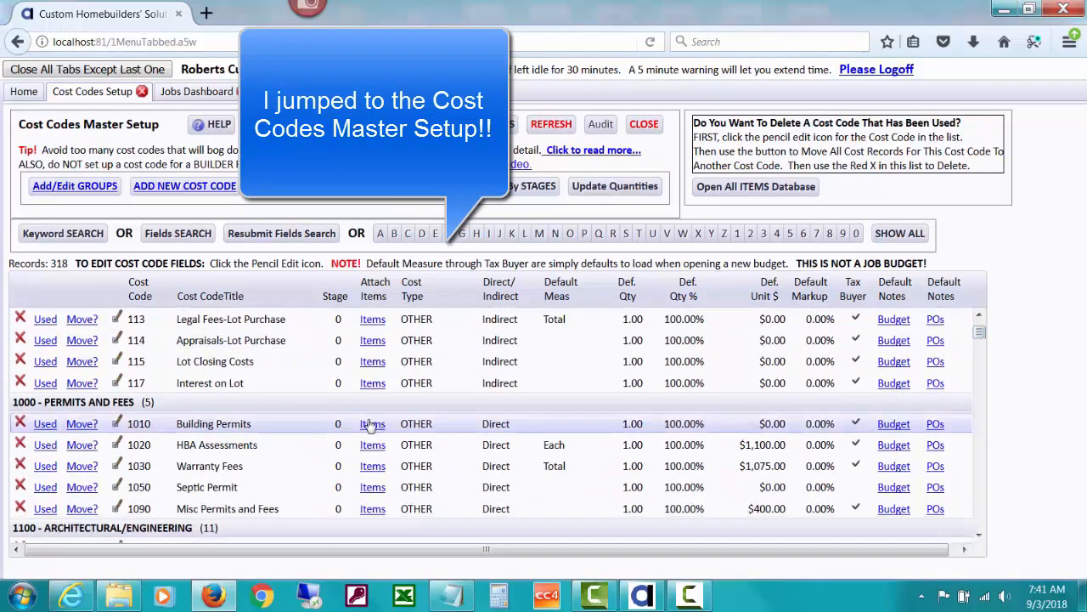
pyautogui.click(372, 424)
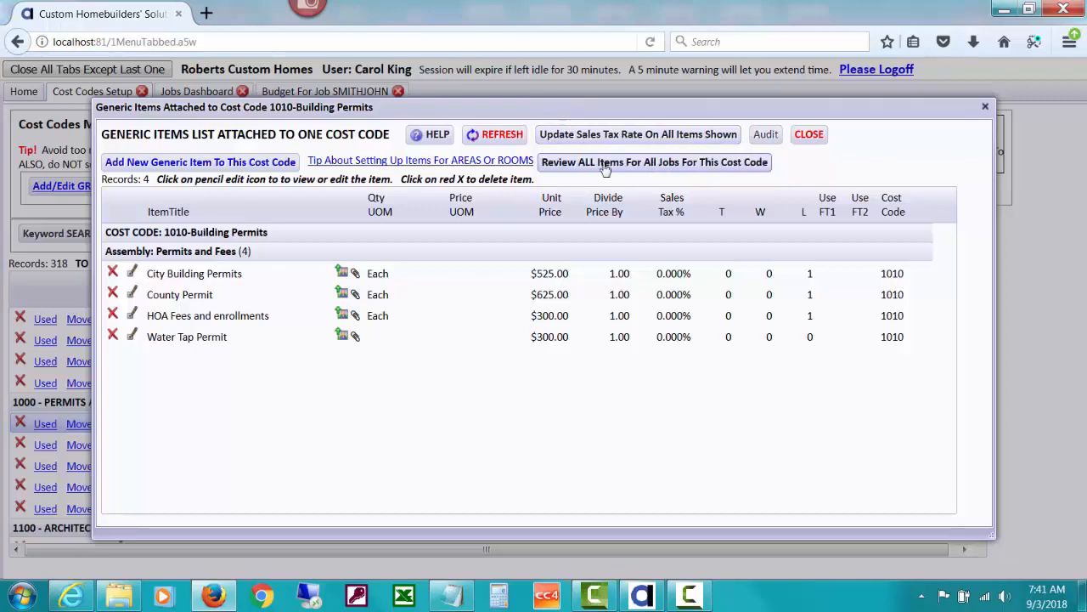
# Review all items for all jobs under cost code 1010, view the search options, and close the item lists.
pyautogui.click(648, 163)
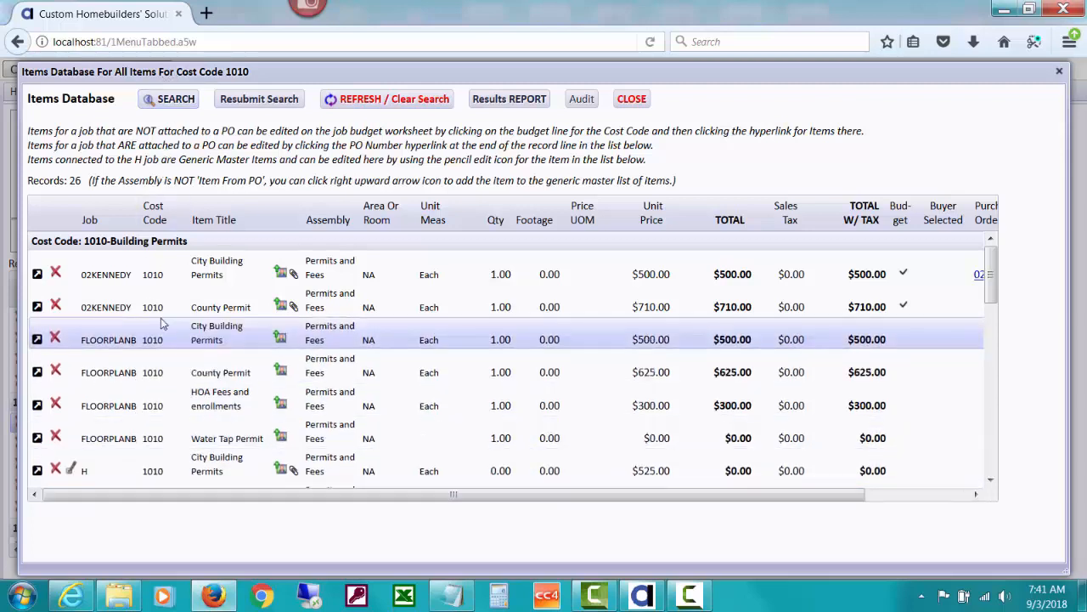
pyautogui.click(176, 100)
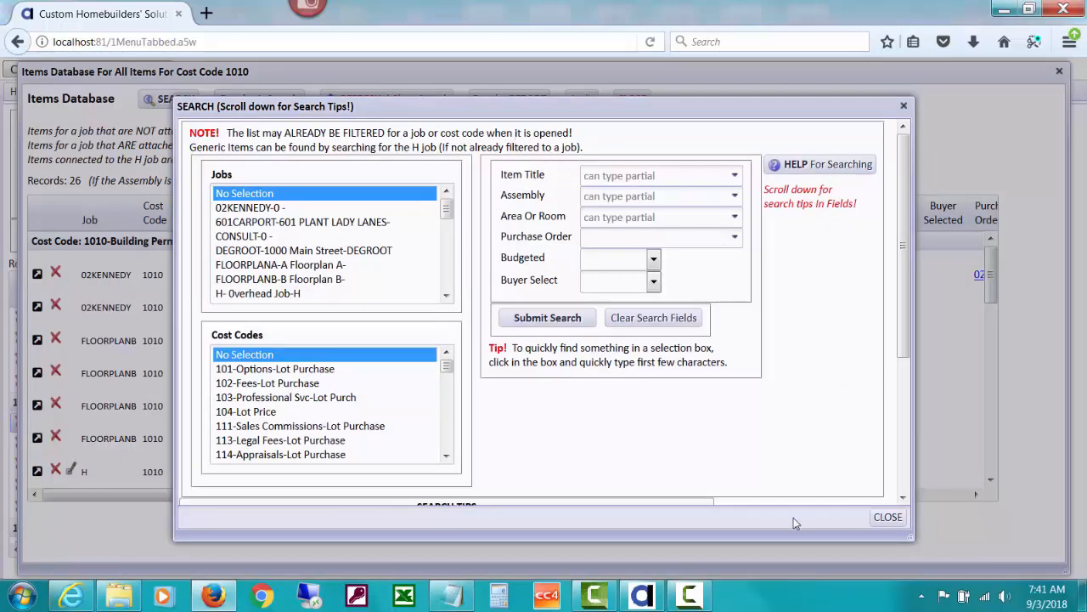
pyautogui.click(888, 519)
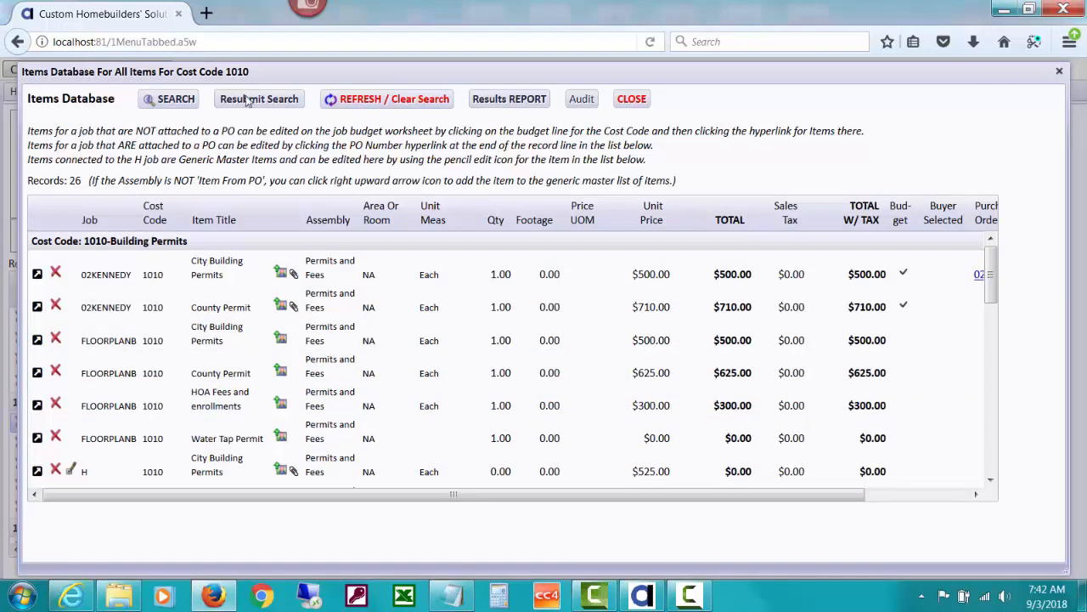
pyautogui.click(633, 99)
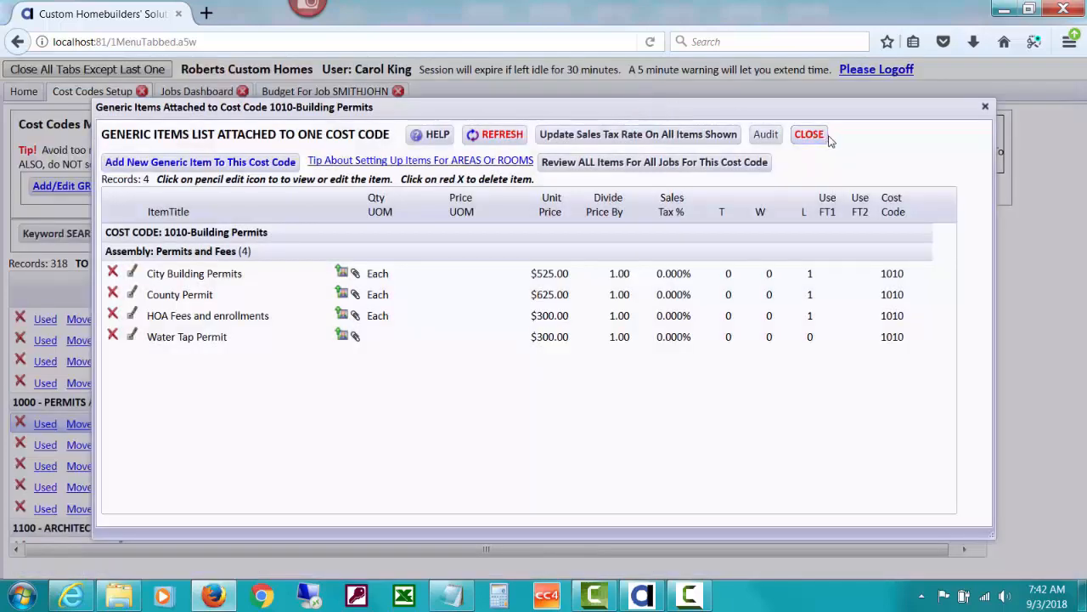
pyautogui.click(814, 136)
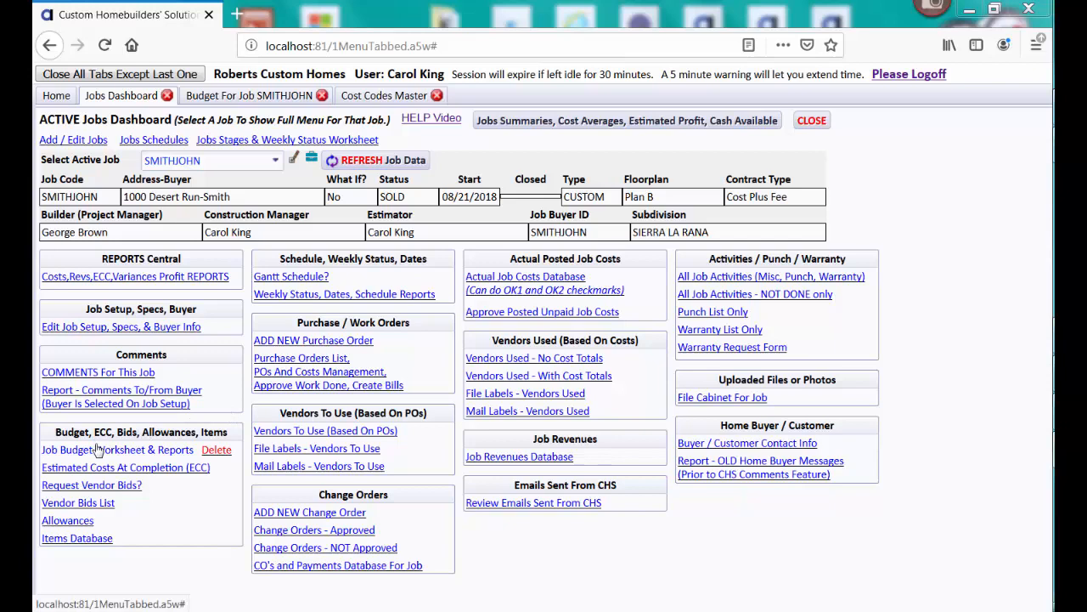
# In the job's budget worksheet, open the items attached to the 5505 Total Appliance Package line and look through them.
pyautogui.click(230, 97)
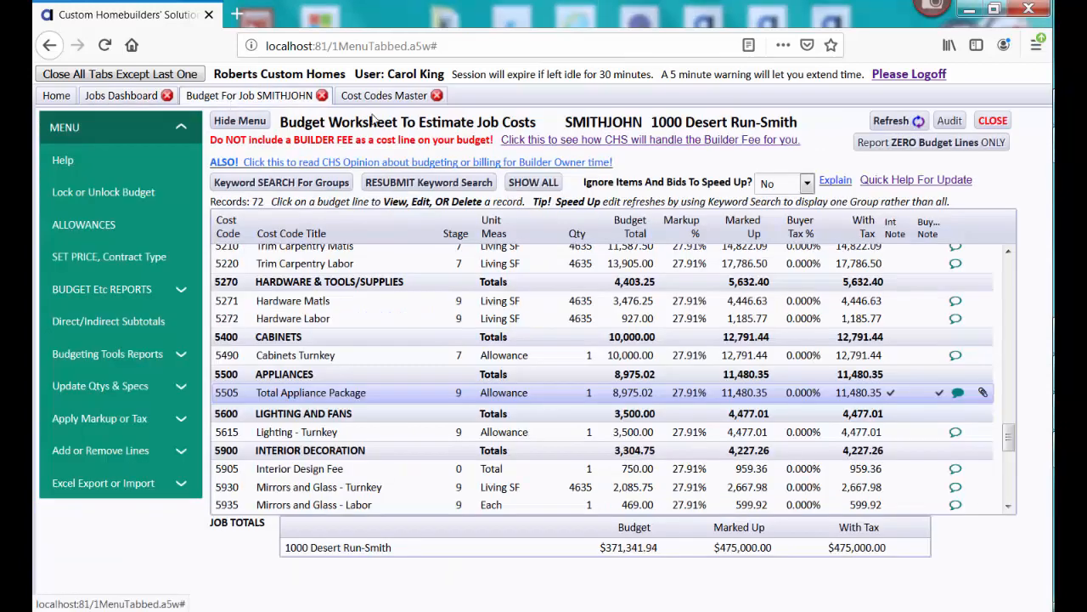
pyautogui.click(341, 396)
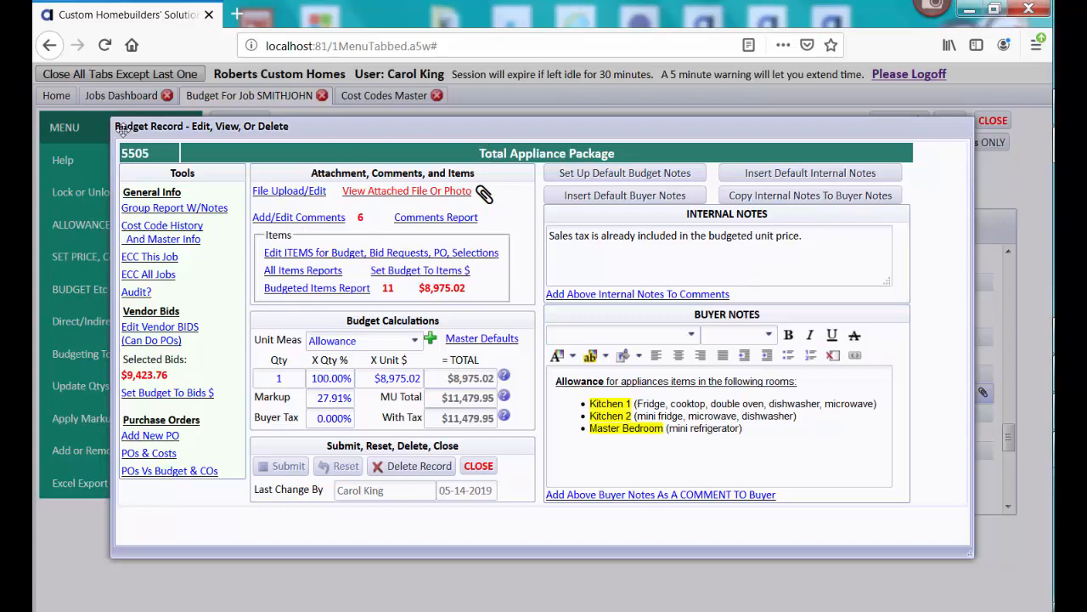
pyautogui.click(297, 259)
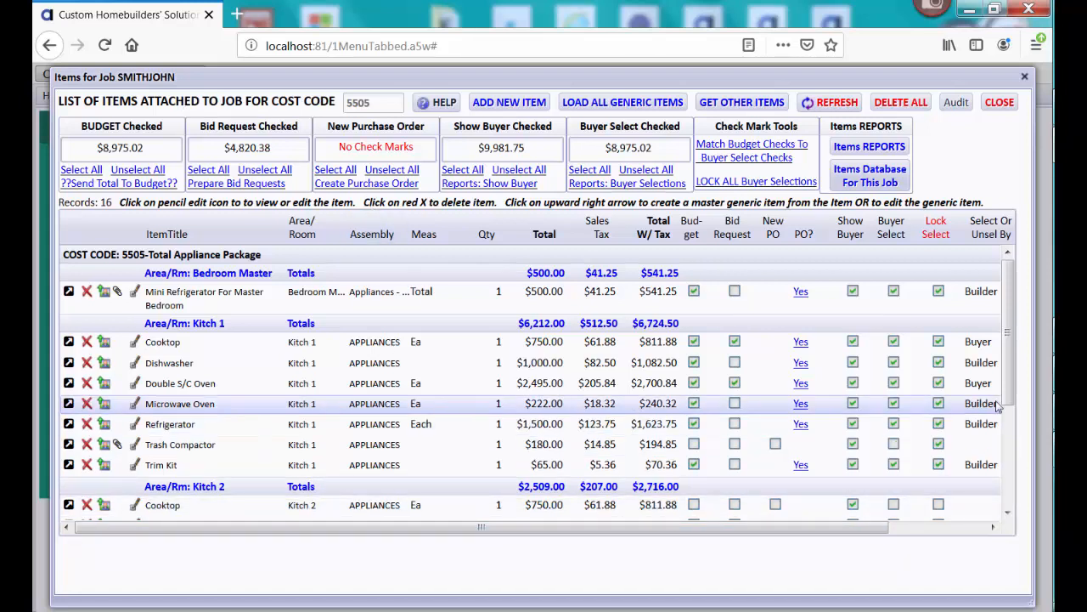
pyautogui.moveTo(1011, 387); pyautogui.dragTo(1009, 492)
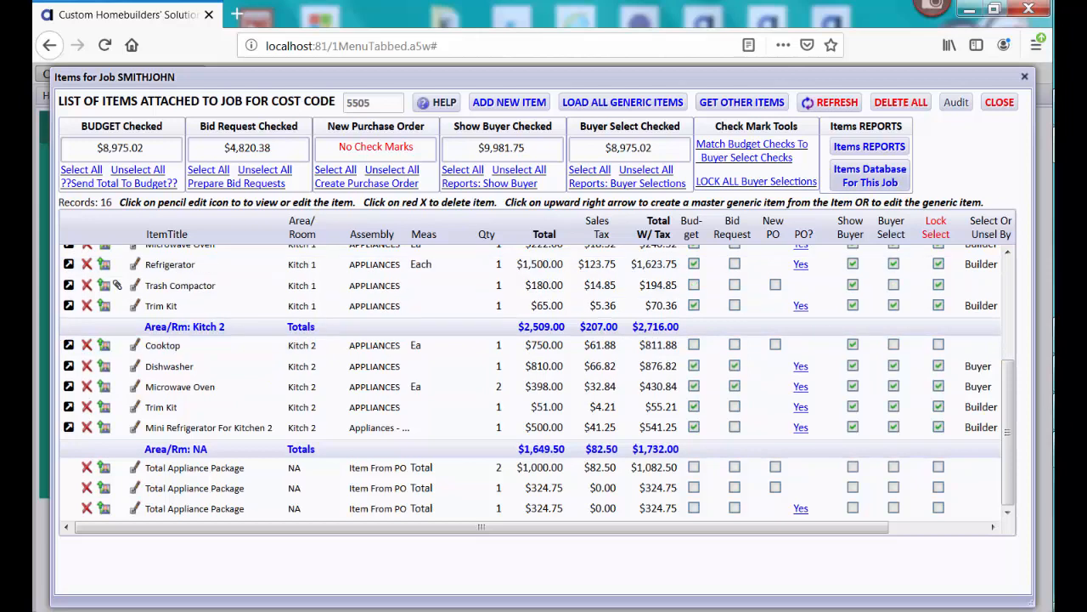
pyautogui.moveTo(1013, 410); pyautogui.dragTo(1018, 272)
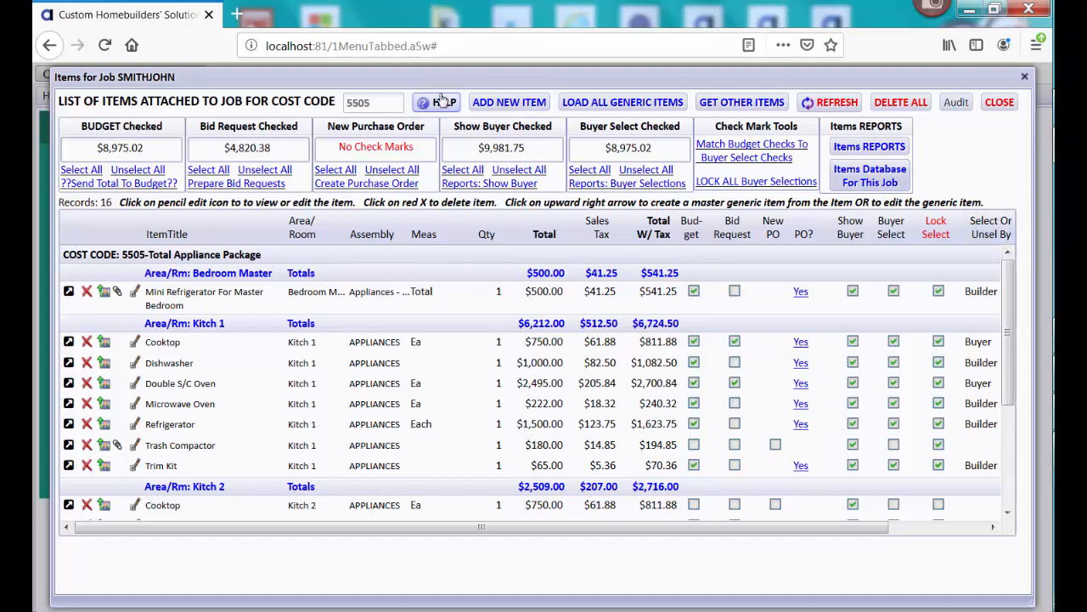
# View the Items Database for this job from the 5505 items list, and return to the budget record.
pyautogui.click(842, 178)
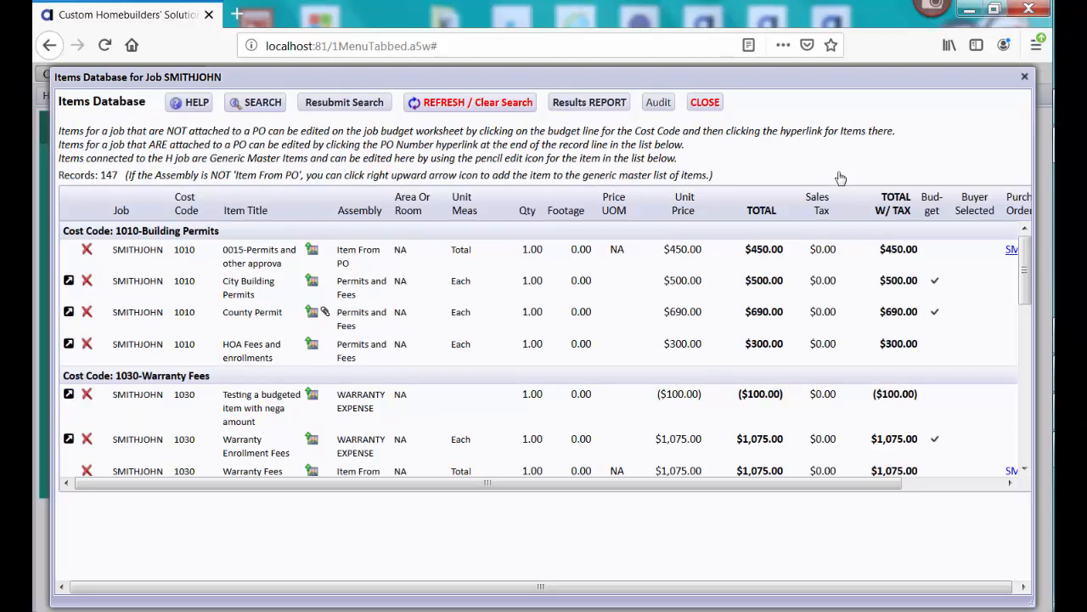
pyautogui.click(714, 108)
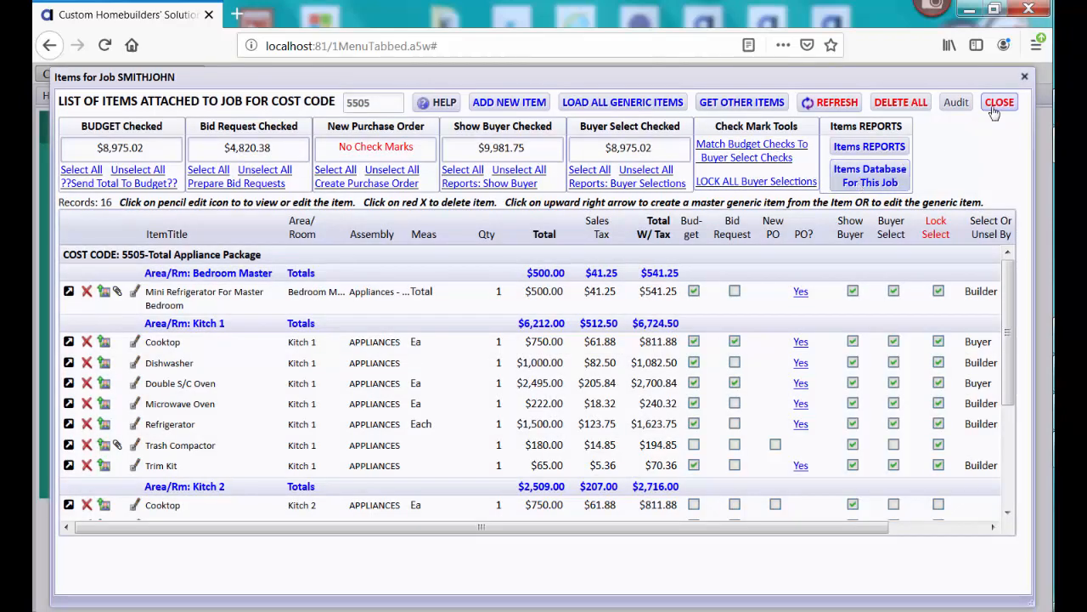
pyautogui.click(998, 102)
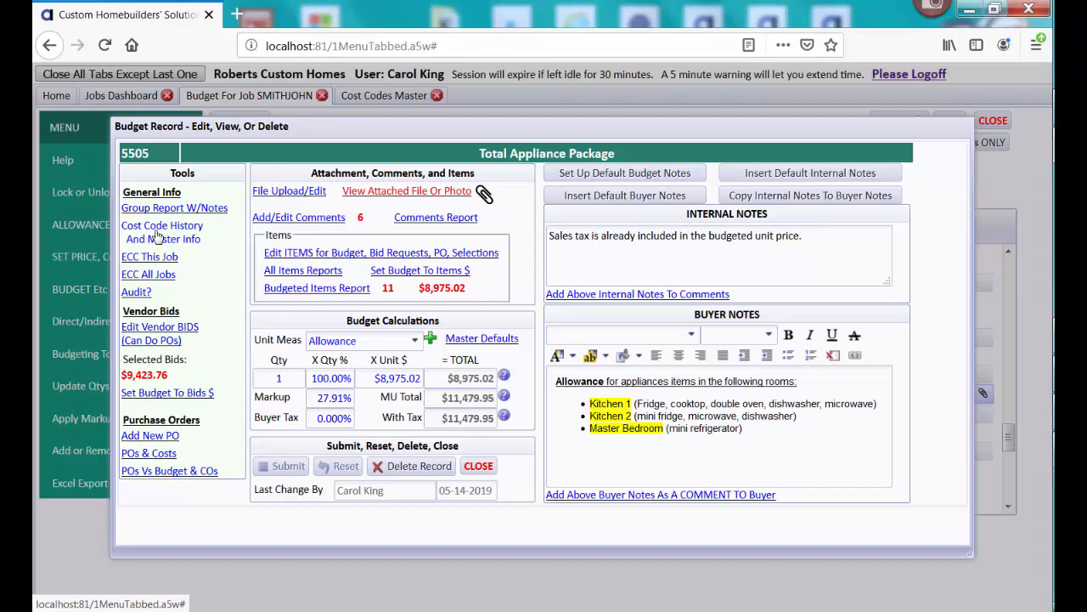
# From the budget record's cost code history, open all items attached to cost code 5505 and look through them.
pyautogui.click(157, 236)
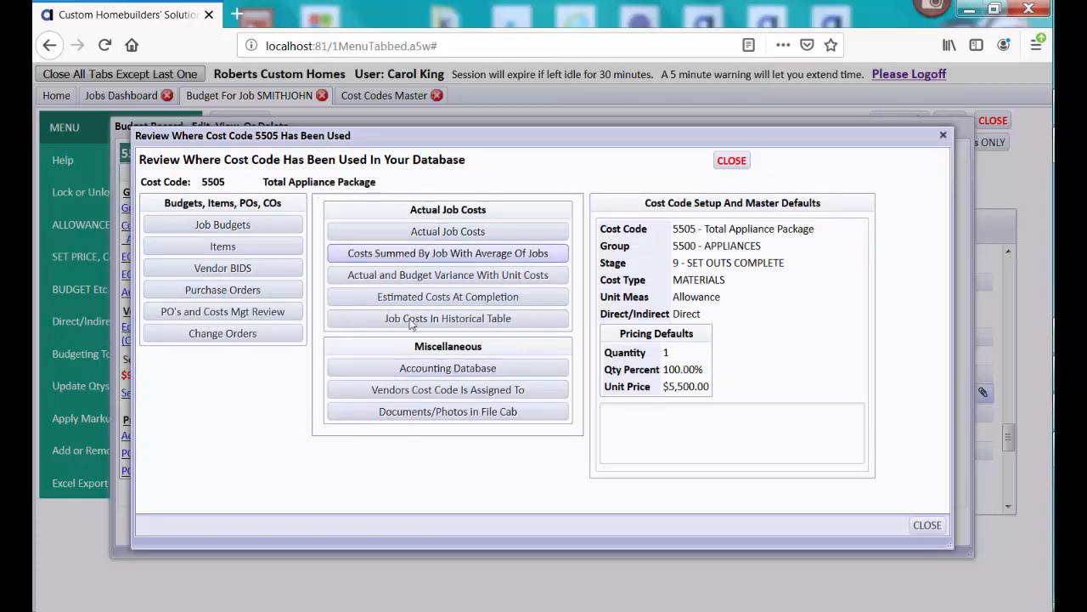
pyautogui.click(292, 247)
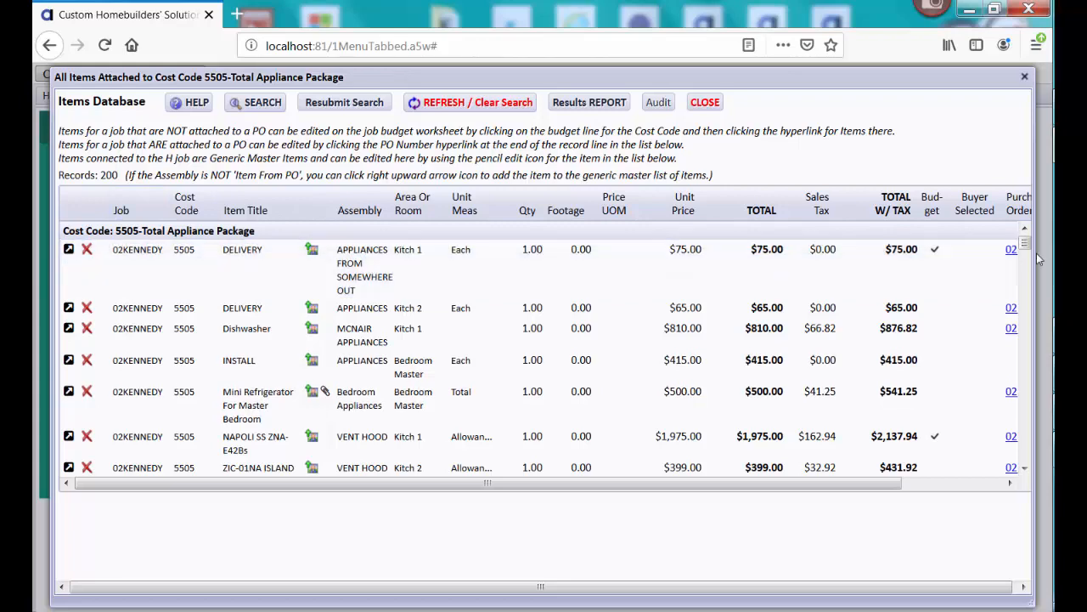
pyautogui.scroll(-2, 1028, 257)
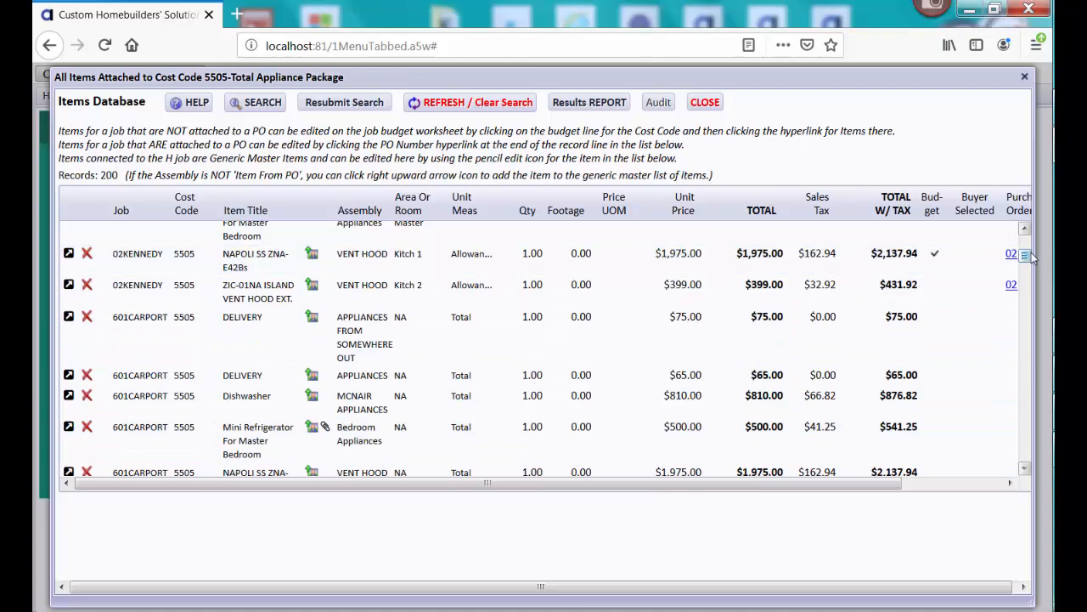
pyautogui.moveTo(1031, 258); pyautogui.dragTo(1031, 330)
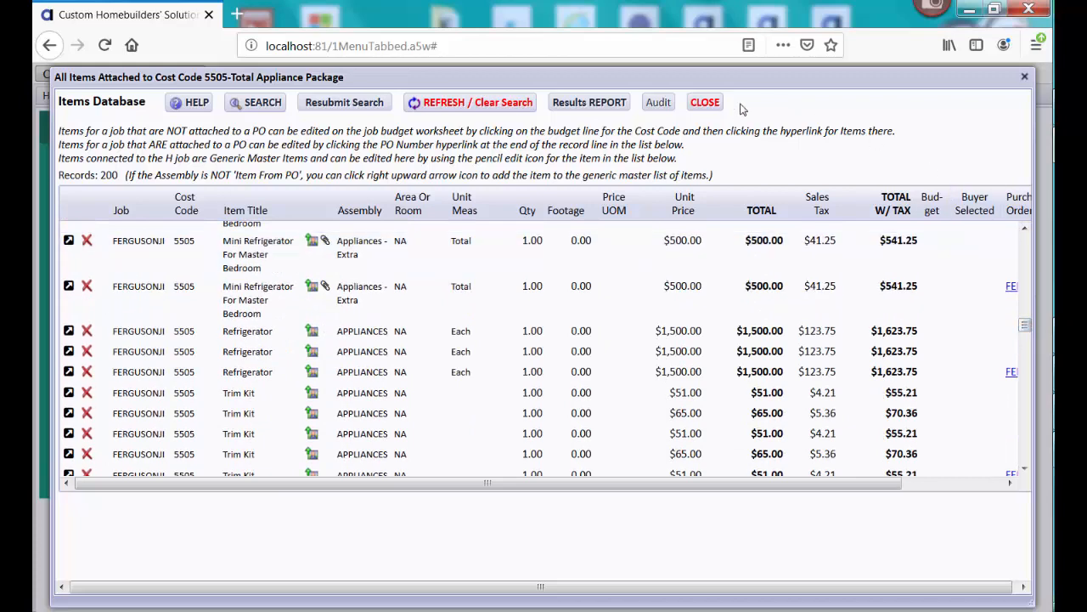
# Close the 5505 item list, the cost code usage review and the budget record to return to the budget worksheet.
pyautogui.click(705, 102)
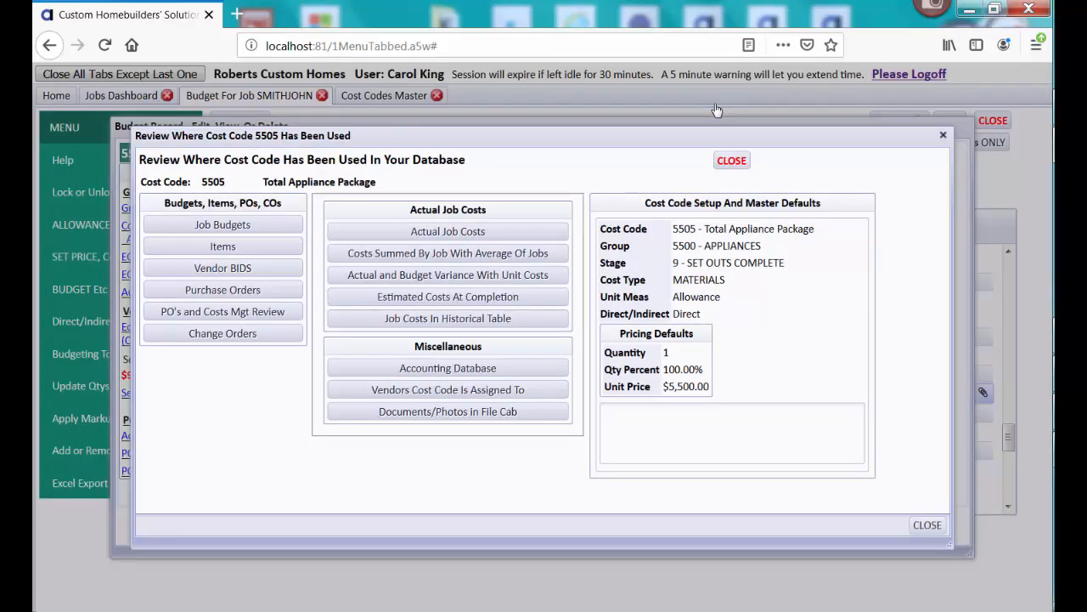
pyautogui.click(733, 161)
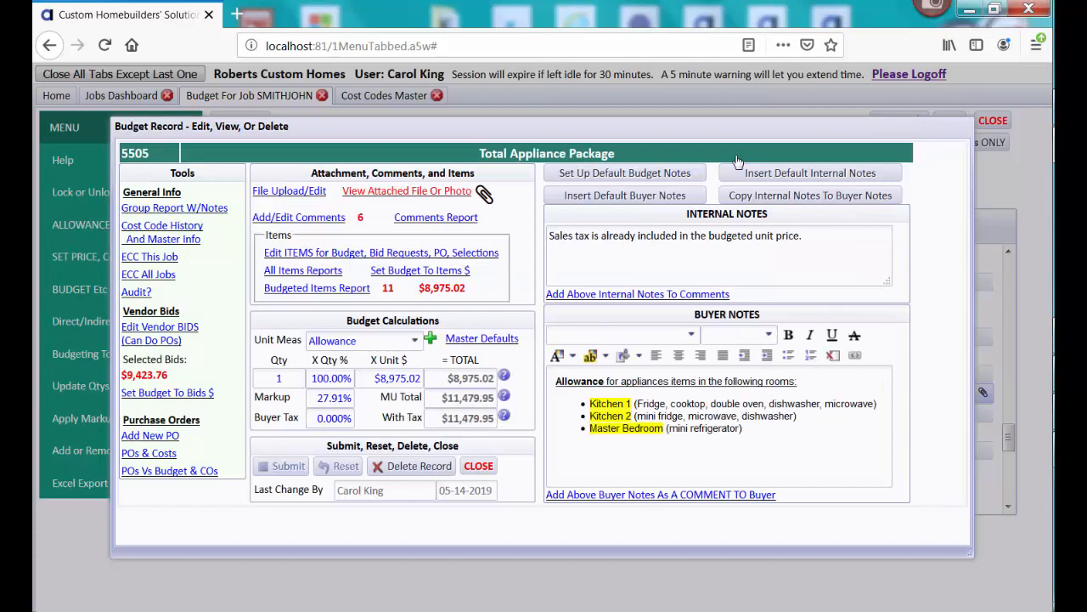
pyautogui.click(477, 466)
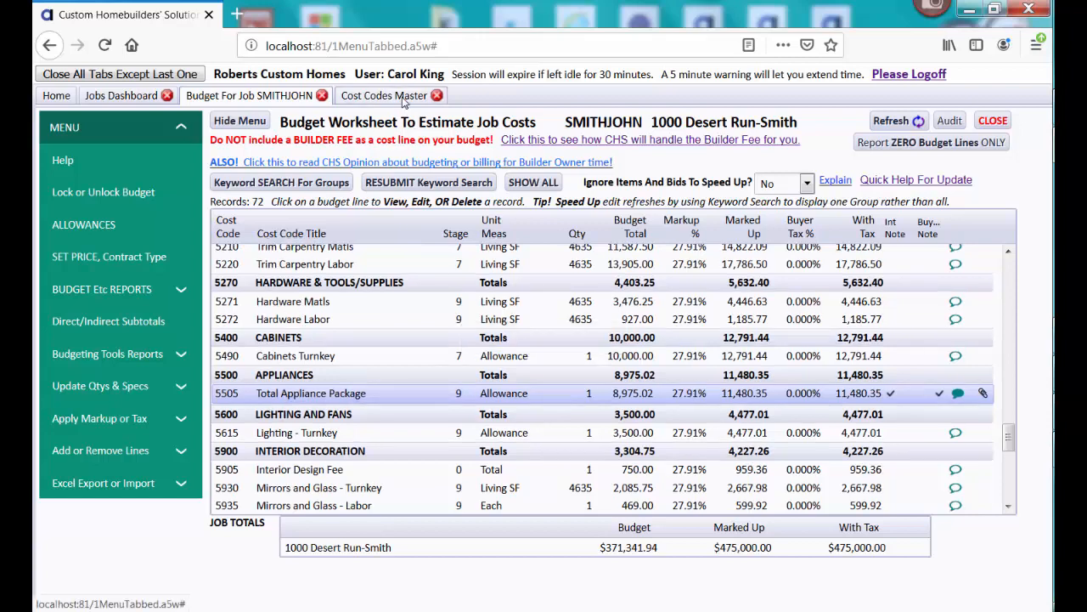
# In the Cost Codes Master, review where cost code 5505 Total Appliance Package has been used, and close the review.
pyautogui.click(384, 96)
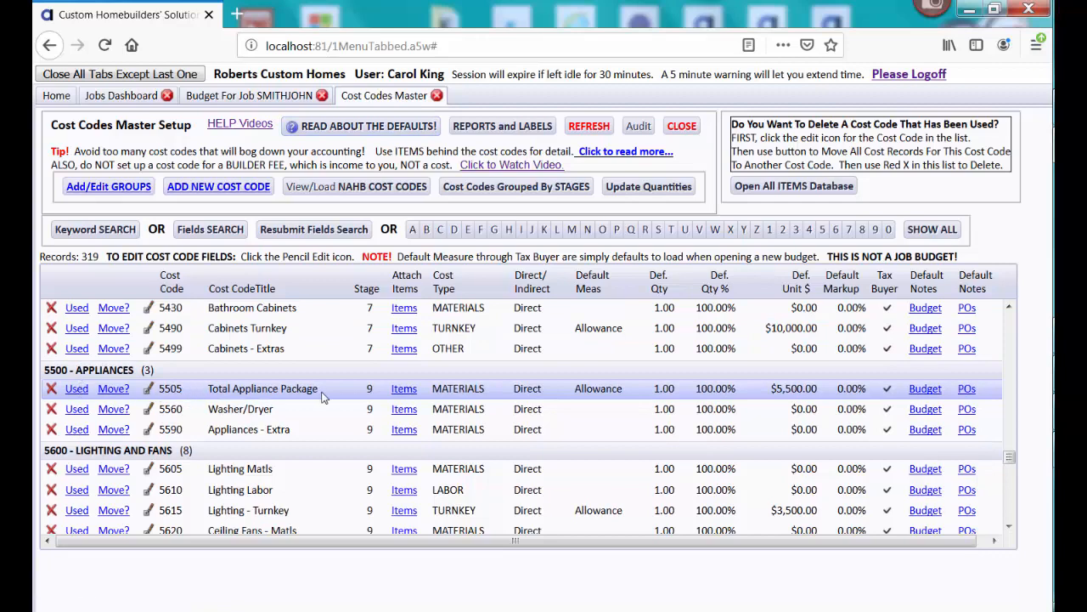
pyautogui.click(77, 389)
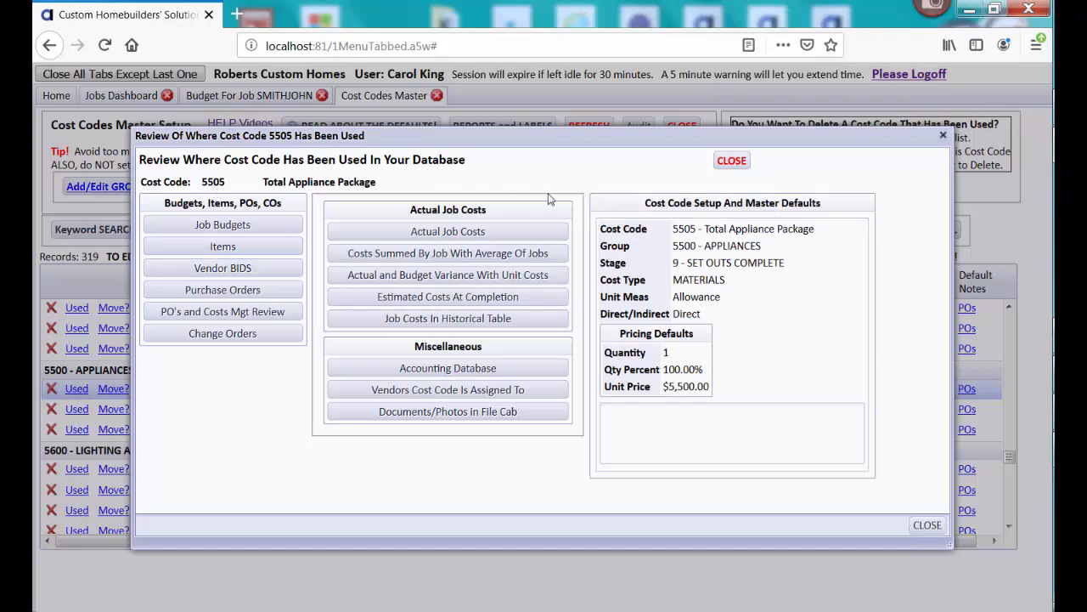
pyautogui.click(728, 164)
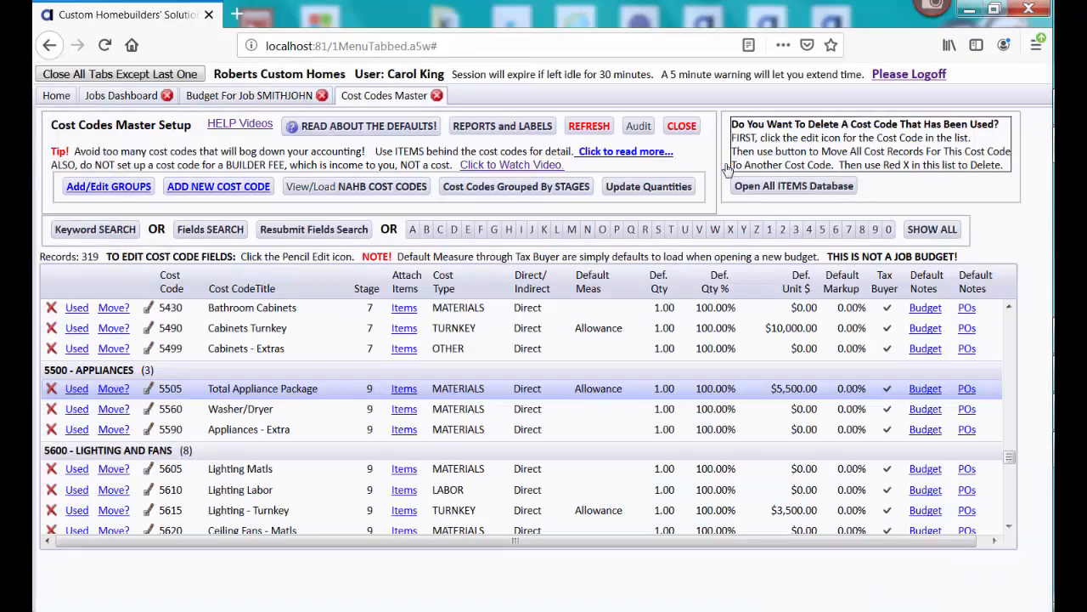